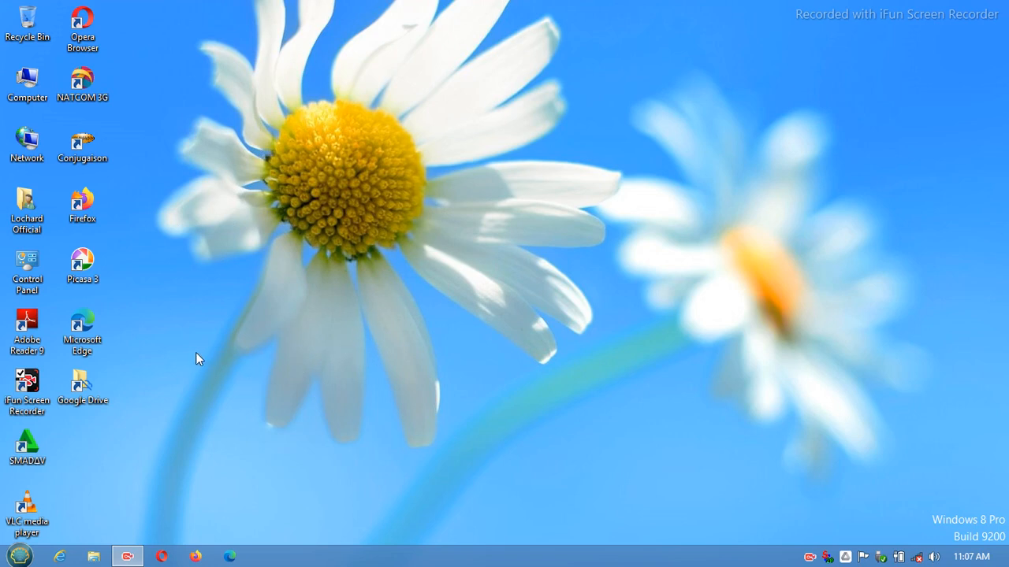
# Open Microsoft Word 2010 and set the blank document's paper size to Letter (8.5" x 11").
pyautogui.click(20, 556)
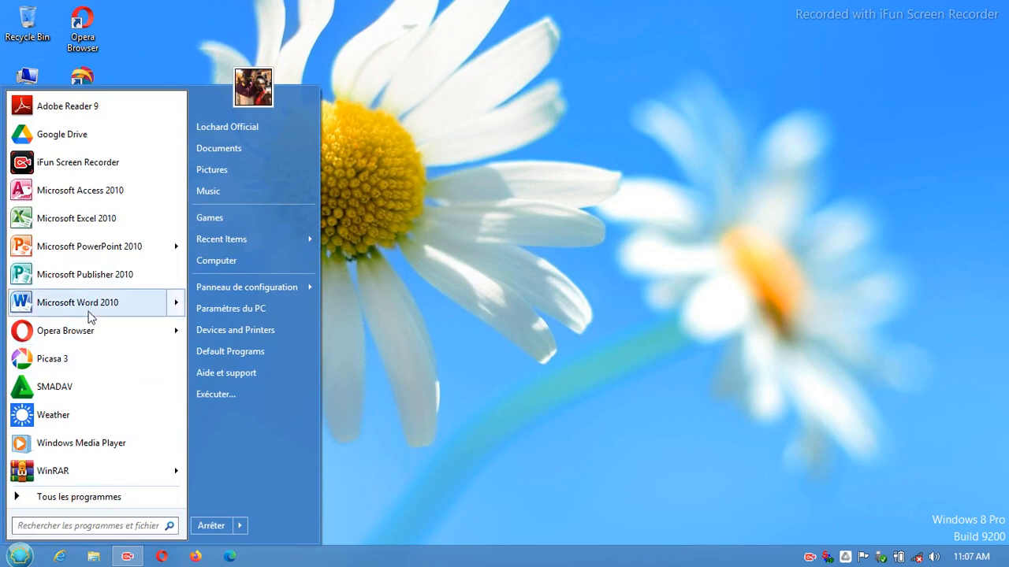
pyautogui.click(79, 303)
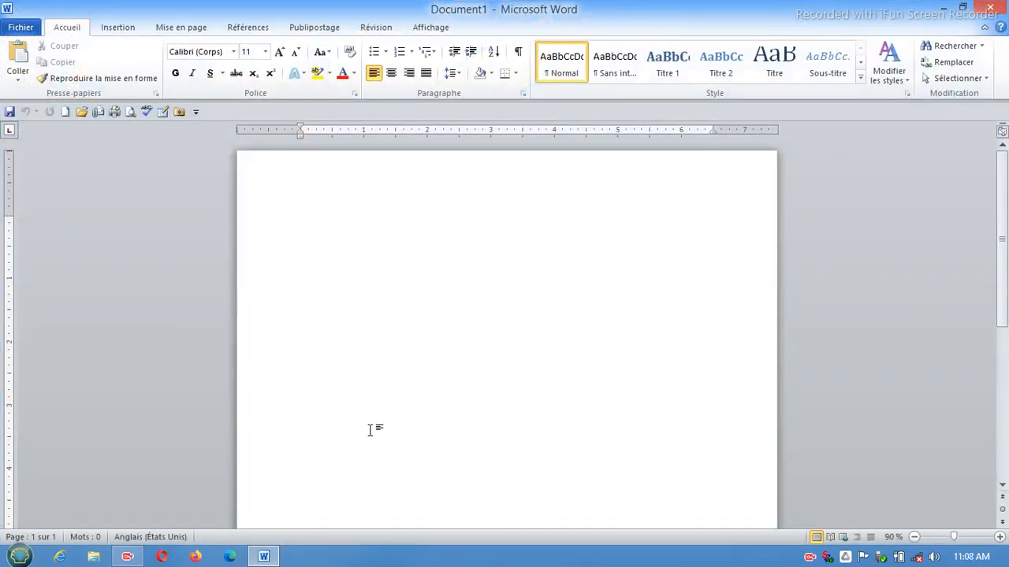
pyautogui.click(189, 28)
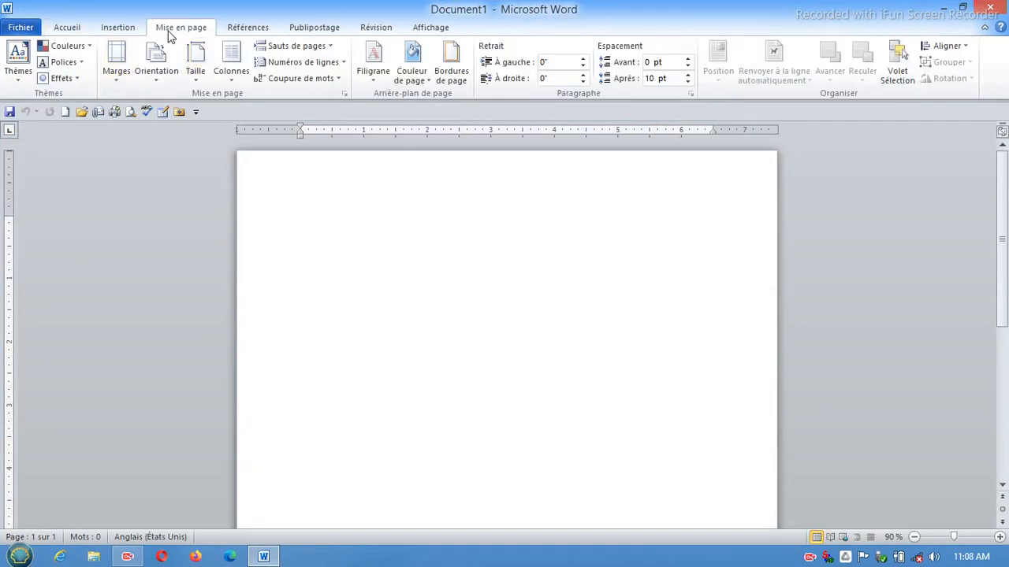
pyautogui.click(190, 77)
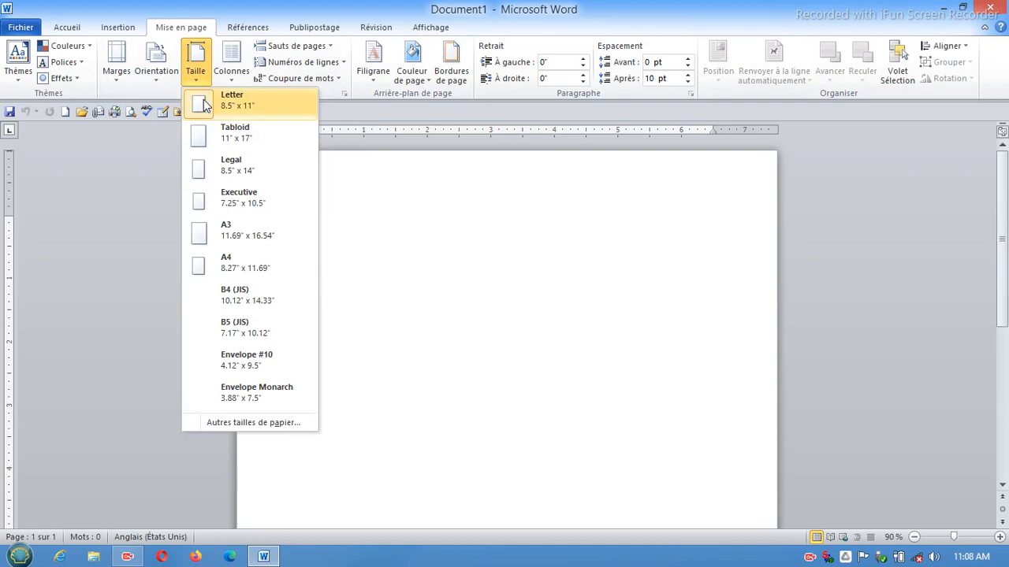
pyautogui.click(209, 101)
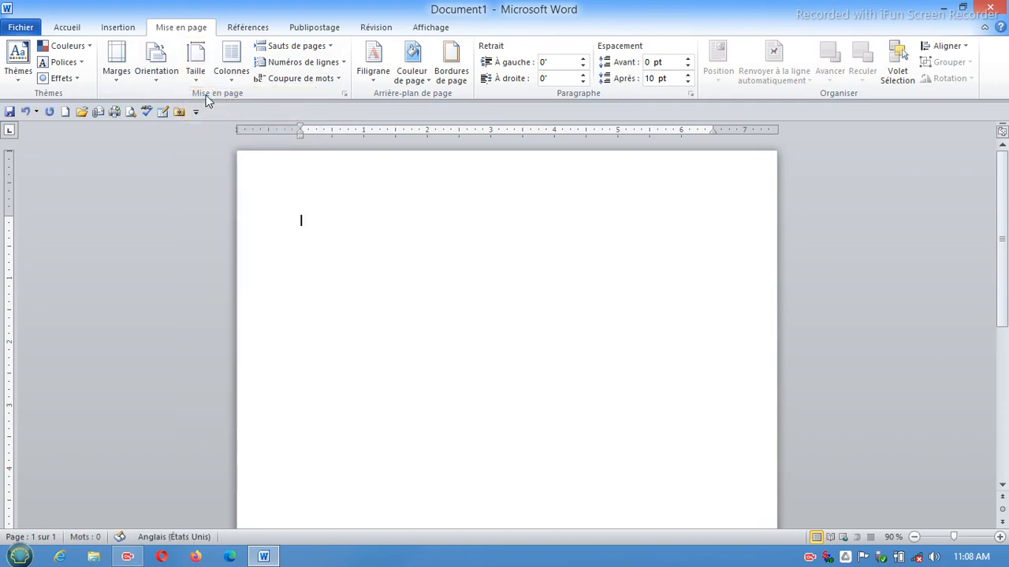
# Set the page to landscape orientation with narrow (Étroites) 0.5" margins.
pyautogui.click(153, 68)
pyautogui.click(168, 138)
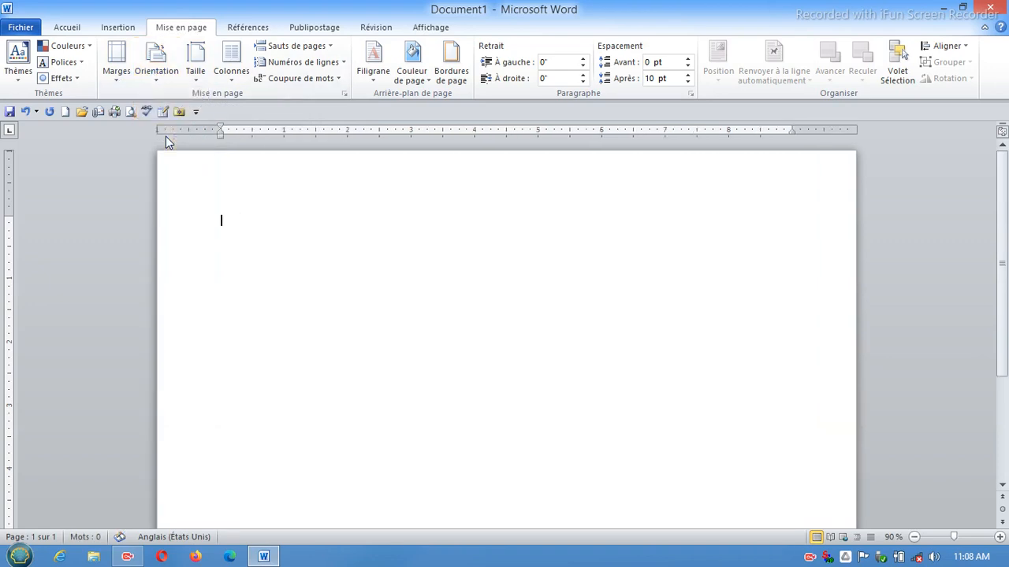
pyautogui.click(116, 71)
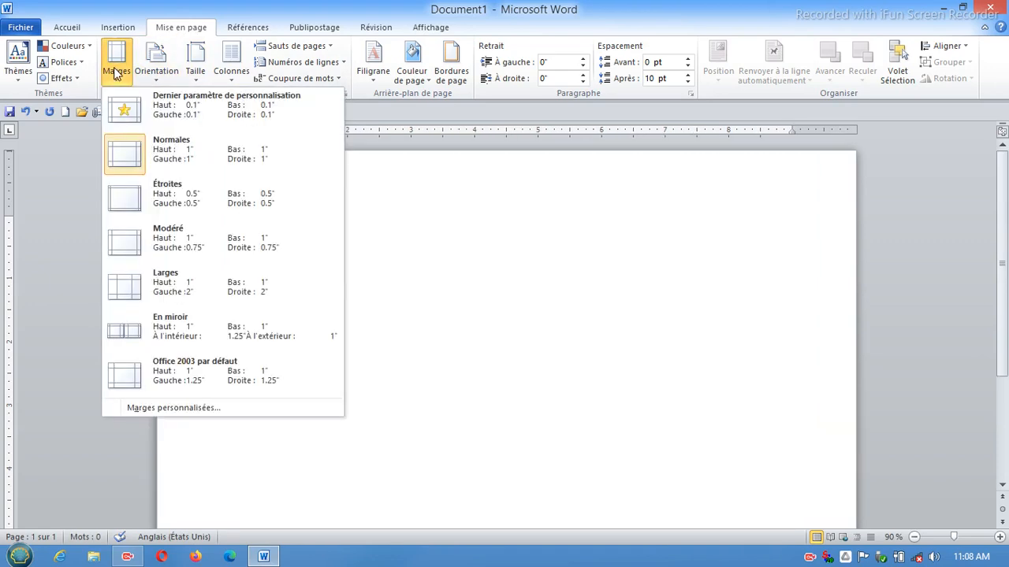
pyautogui.click(136, 194)
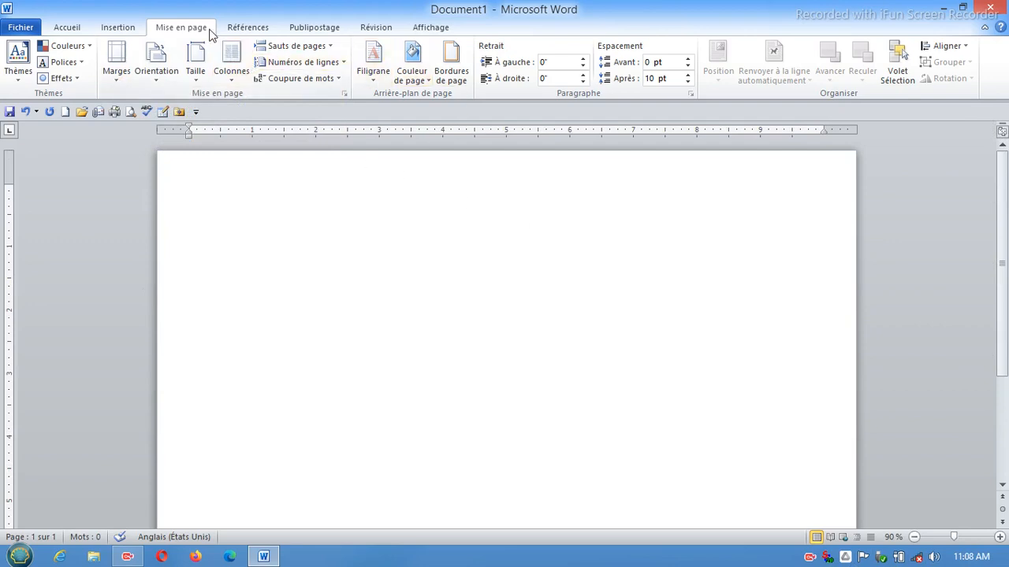
# Draw a rectangle about 9.86" wide inside the page margins and extend its bottom edge to a height of about 7.28".
pyautogui.click(135, 29)
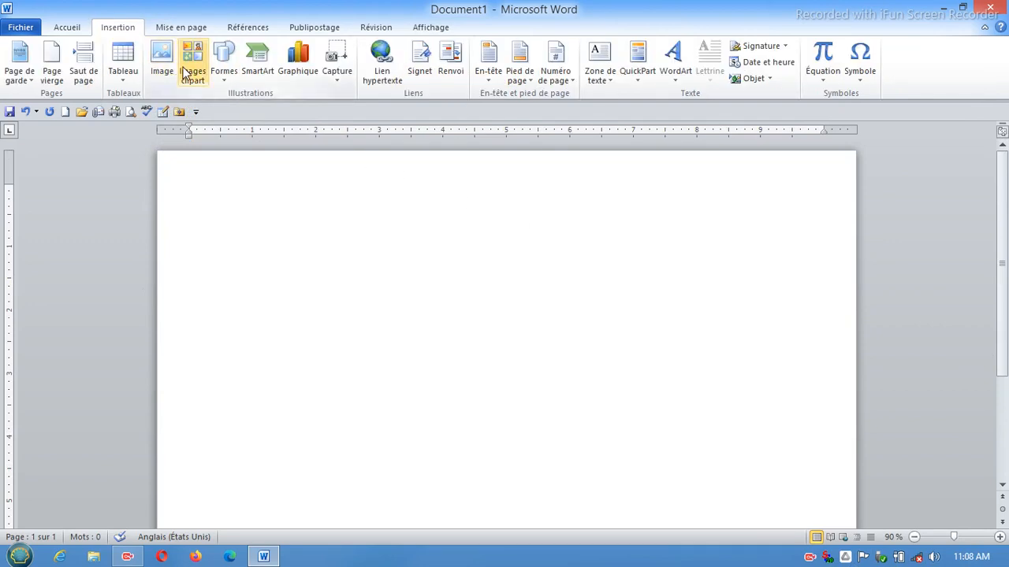
pyautogui.click(223, 76)
pyautogui.click(260, 113)
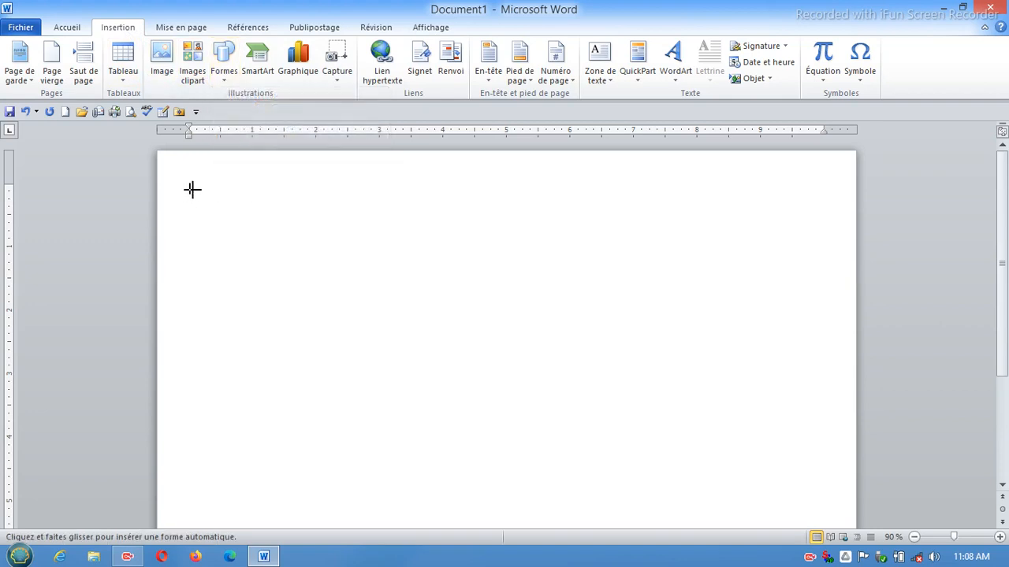
pyautogui.moveTo(193, 189)
pyautogui.mouseDown()
pyautogui.moveTo(197, 211)
pyautogui.moveTo(414, 394)
pyautogui.moveTo(820, 429)
pyautogui.moveTo(809, 457)
pyautogui.moveTo(817, 552)
pyautogui.mouseUp()
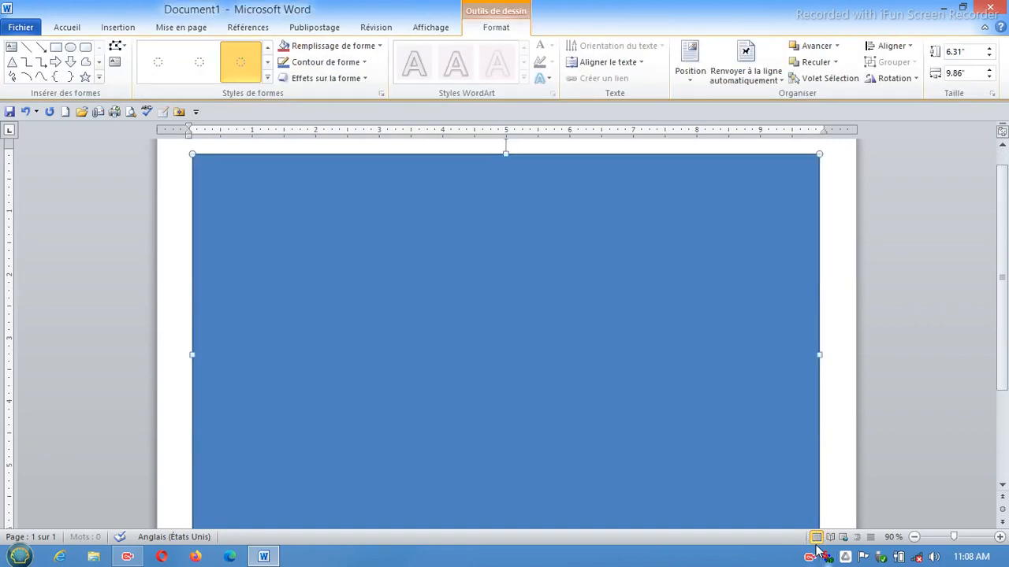
pyautogui.scroll(-3, 770, 459)
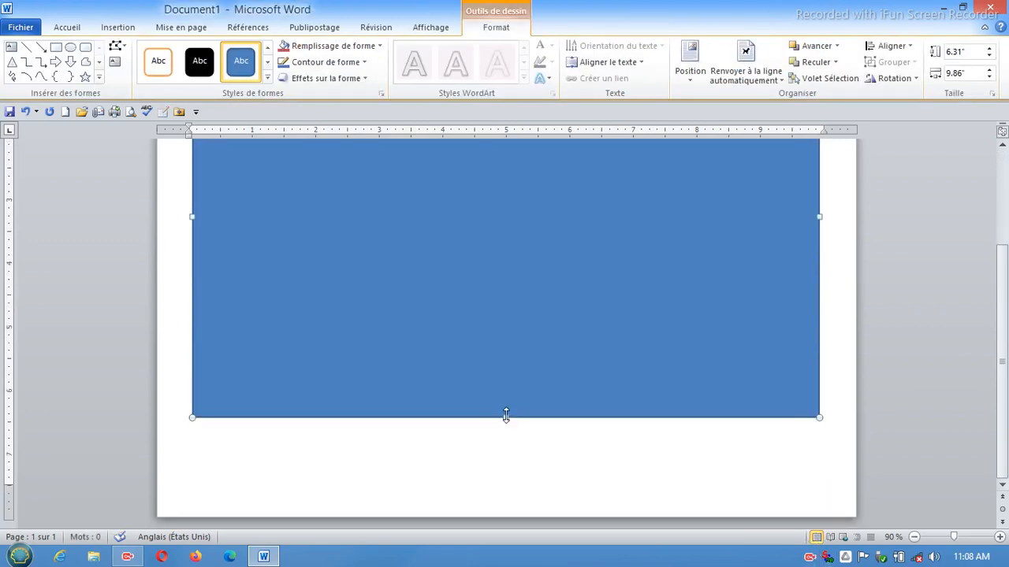
pyautogui.moveTo(506, 416); pyautogui.dragTo(500, 478)
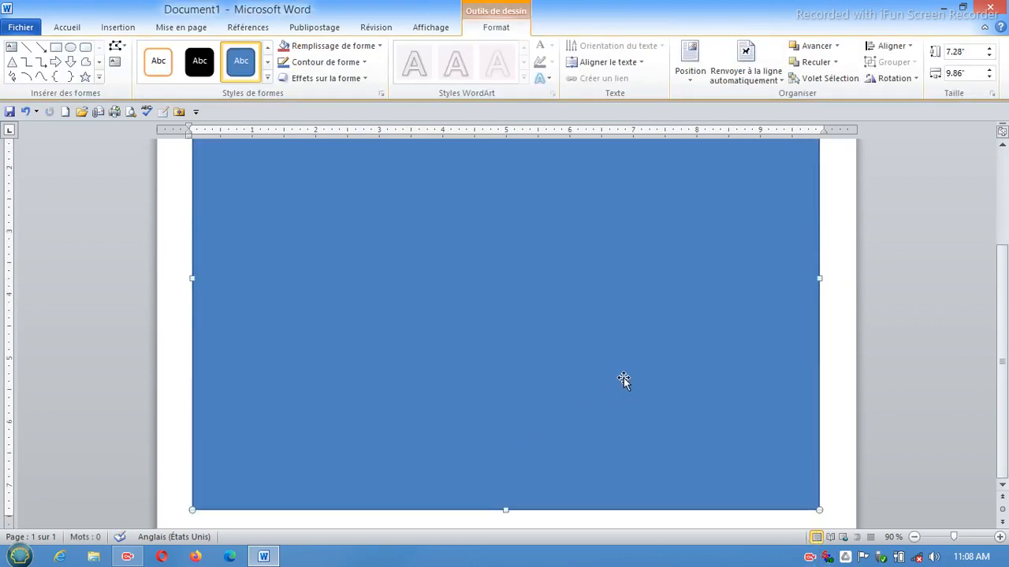
pyautogui.scroll(3, 625, 380)
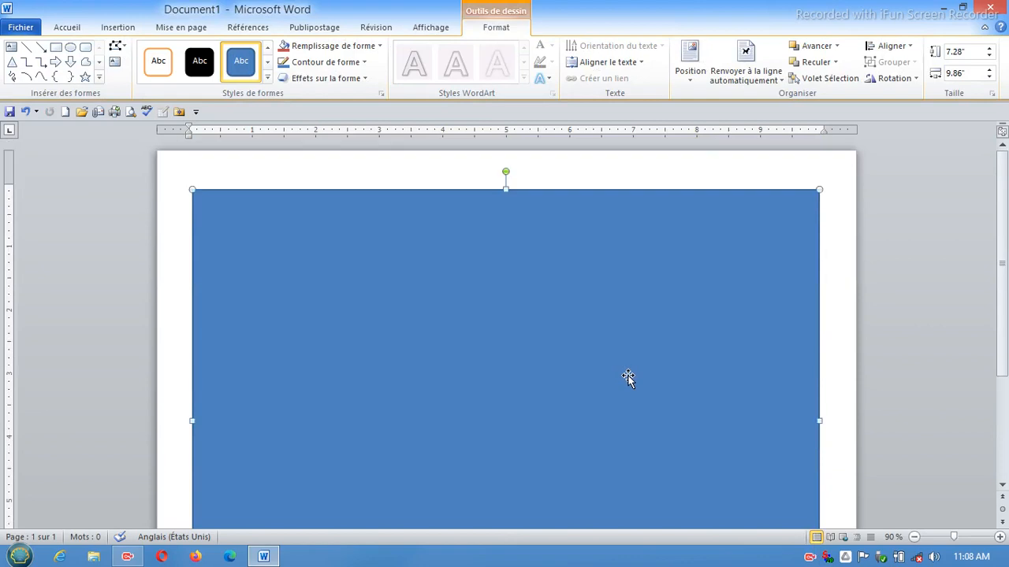
# Narrow the rectangle from its right side to about 9.72" wide, checking it in the print preview before and after.
pyautogui.click(131, 114)
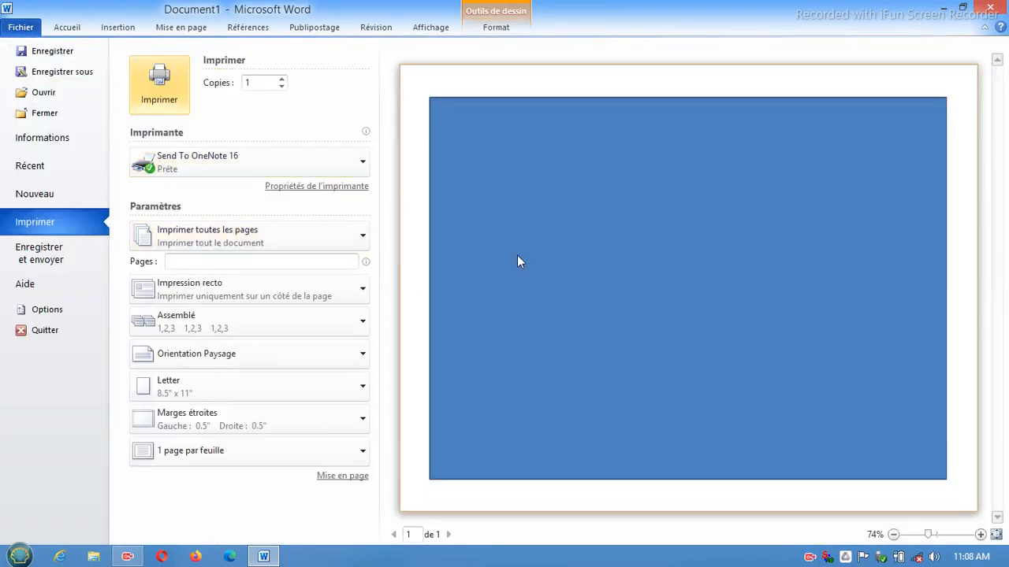
pyautogui.click(20, 28)
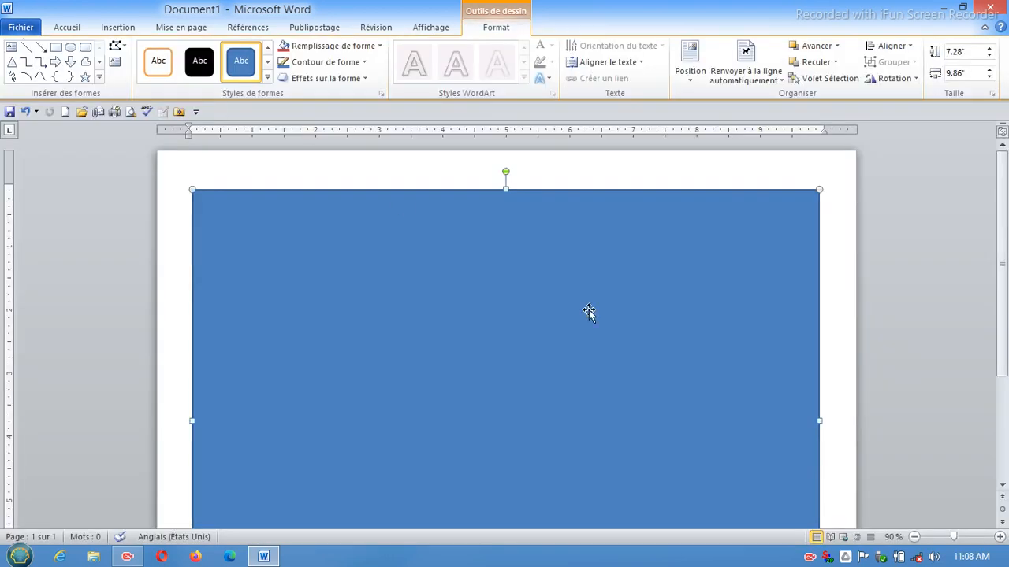
pyautogui.moveTo(820, 422); pyautogui.dragTo(810, 422)
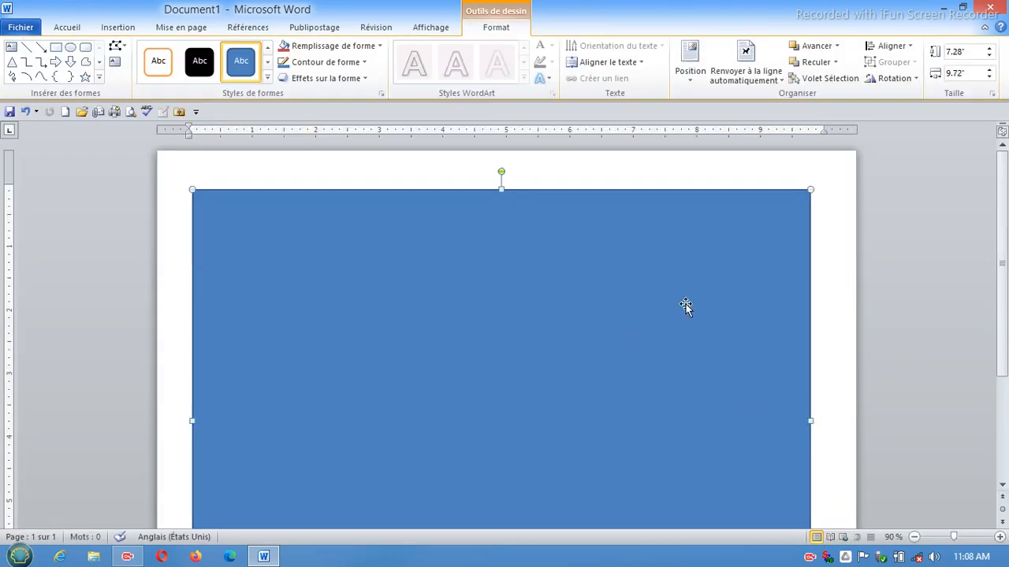
pyautogui.click(130, 112)
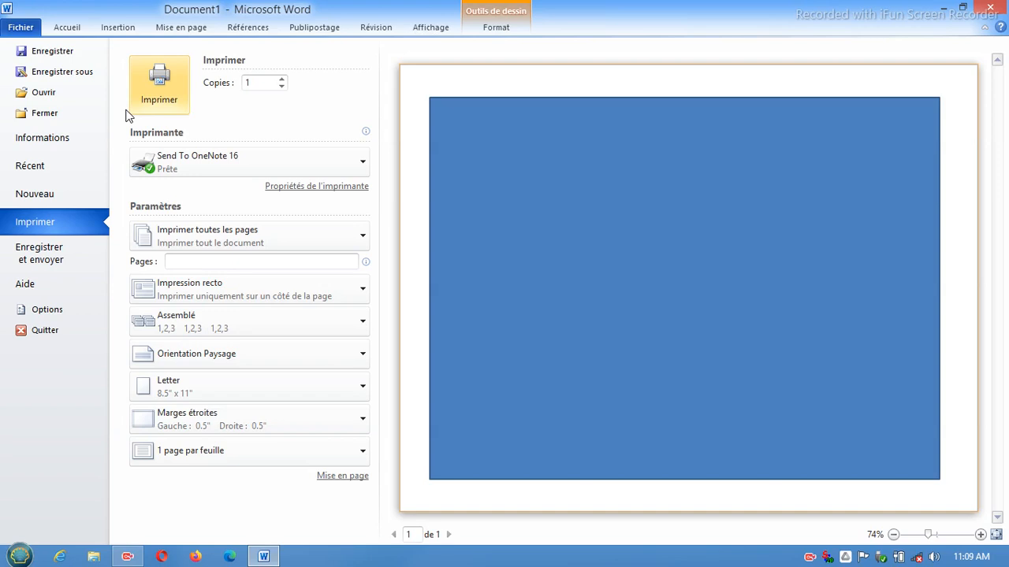
pyautogui.click(17, 28)
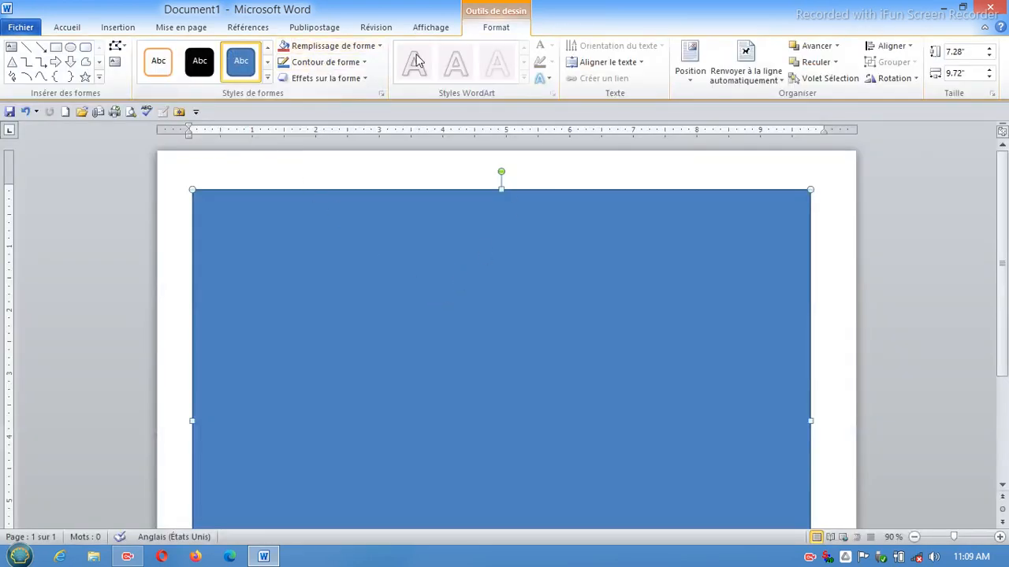
# Remove the rectangle's fill and make its outline black.
pyautogui.click(351, 49)
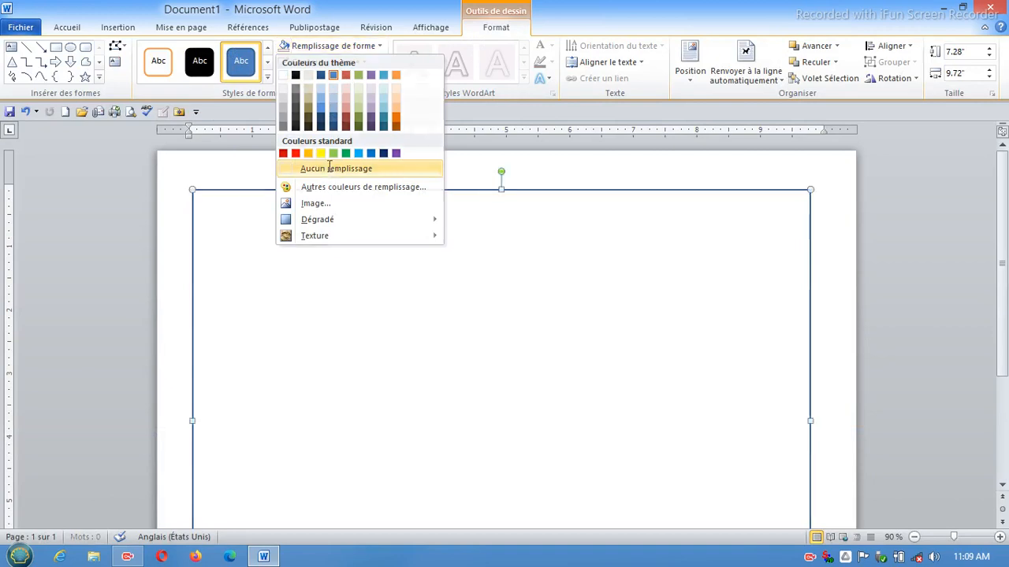
pyautogui.click(329, 168)
pyautogui.click(323, 61)
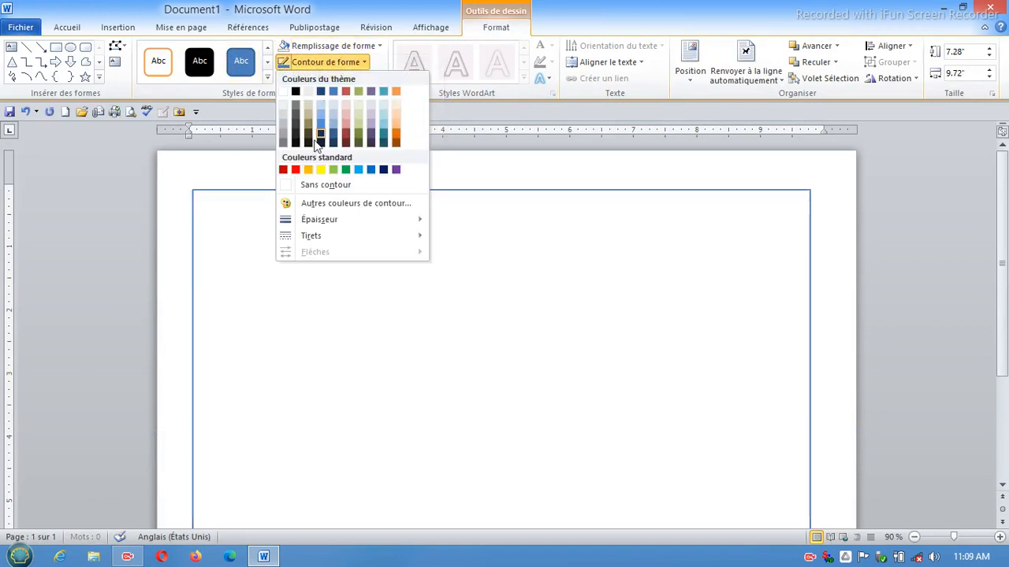
pyautogui.click(294, 92)
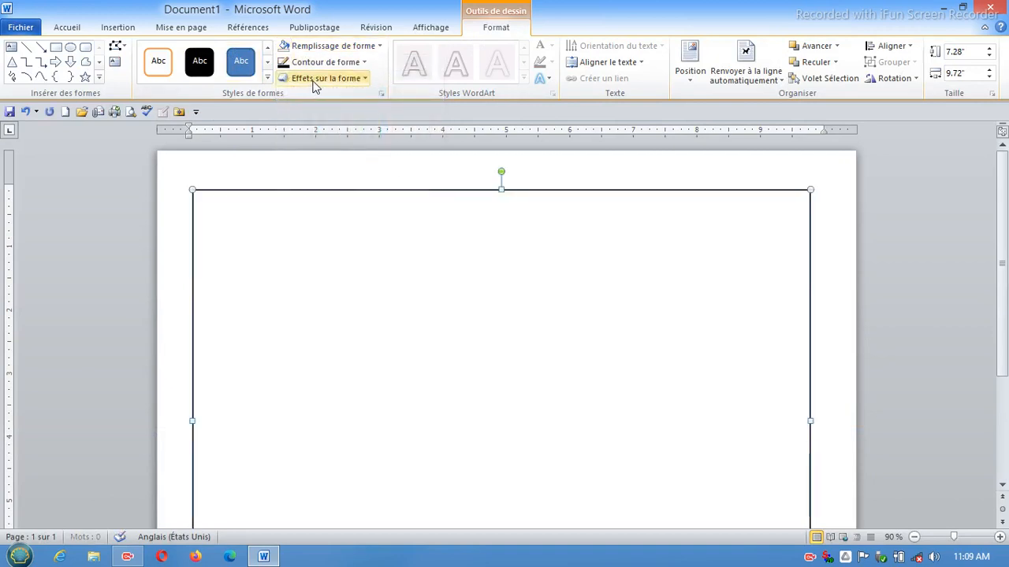
# Set the page rectangle's outline weight to ¼ pt and deselect the shape.
pyautogui.click(364, 63)
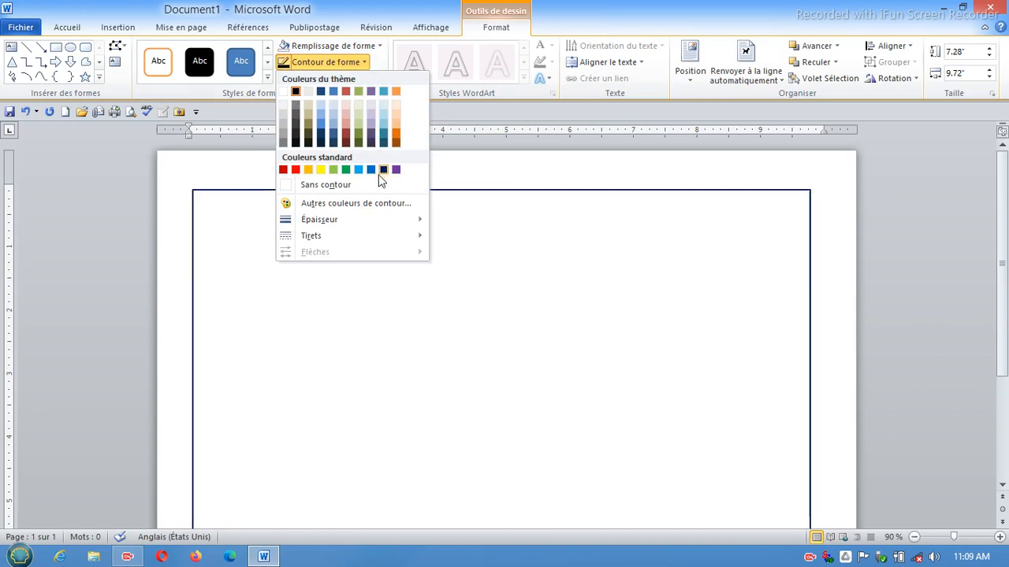
pyautogui.moveTo(390, 220)
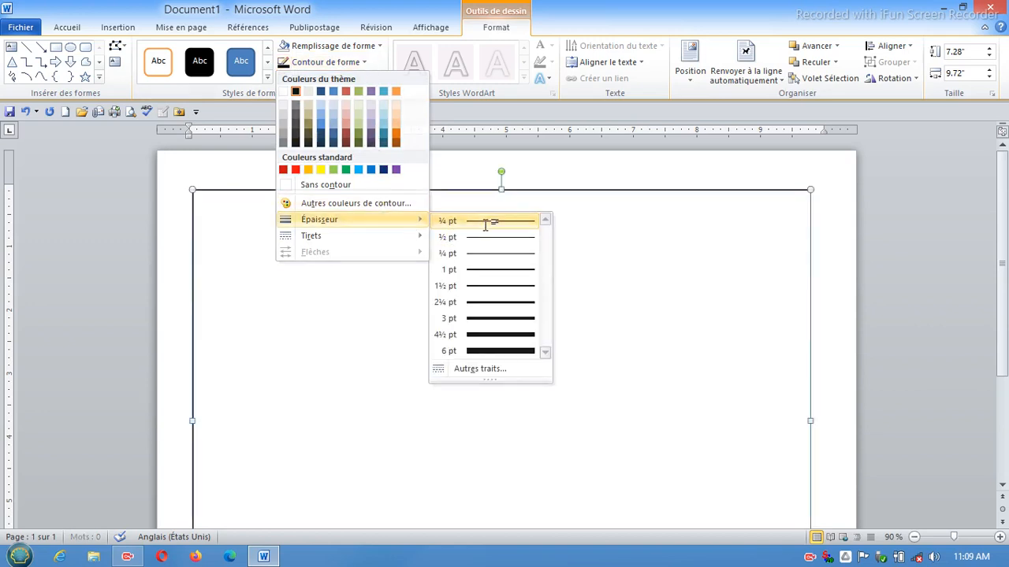
pyautogui.click(486, 220)
pyautogui.click(404, 249)
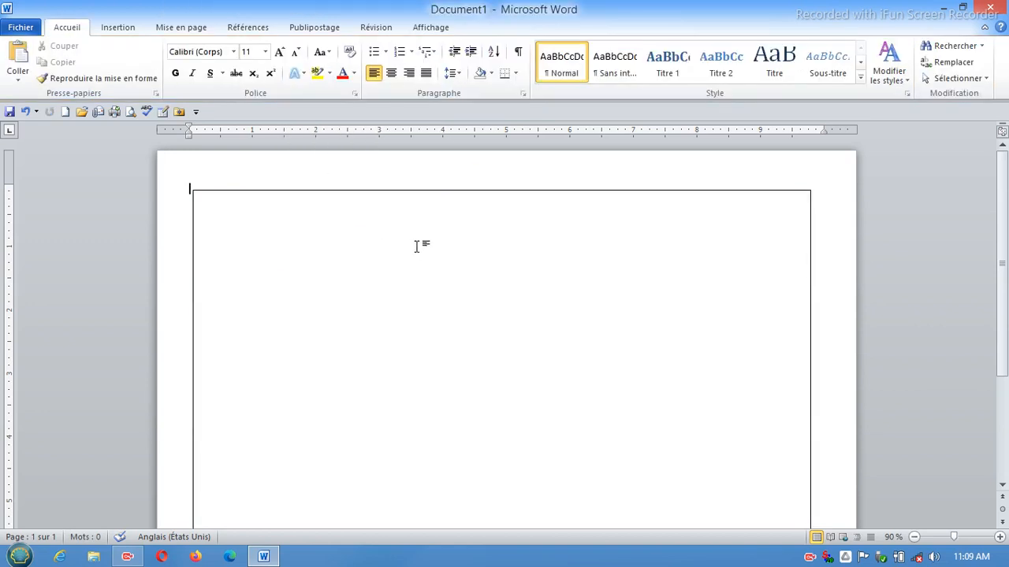
# Draw a half-frame shape about 3.14" high and 0.93" wide inside the border's upper-left corner.
pyautogui.click(118, 27)
pyautogui.click(225, 71)
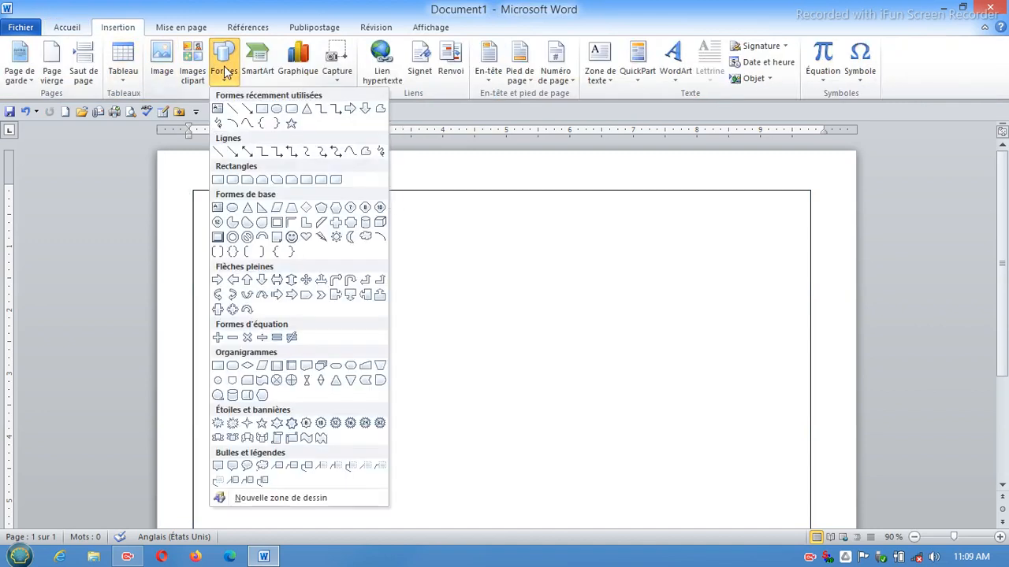
pyautogui.click(291, 229)
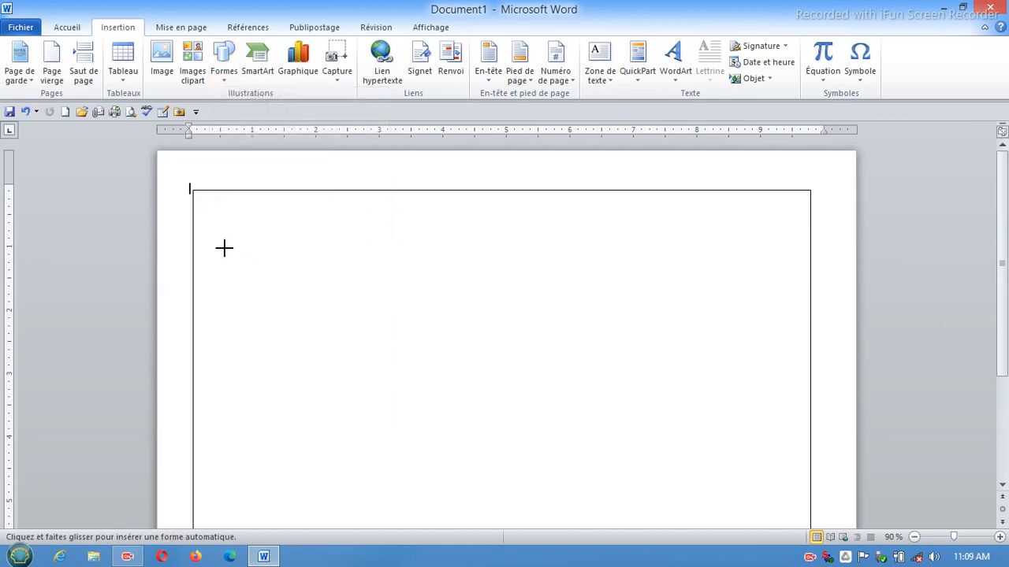
pyautogui.moveTo(223, 225); pyautogui.dragTo(282, 427)
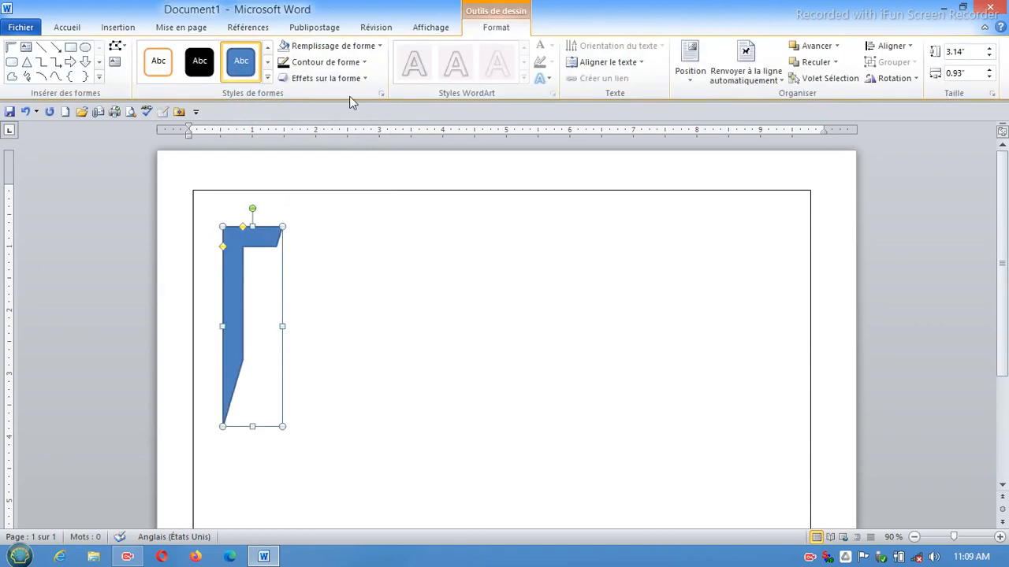
# Give the half-frame shape a black outline with a ½ pt weight.
pyautogui.click(365, 63)
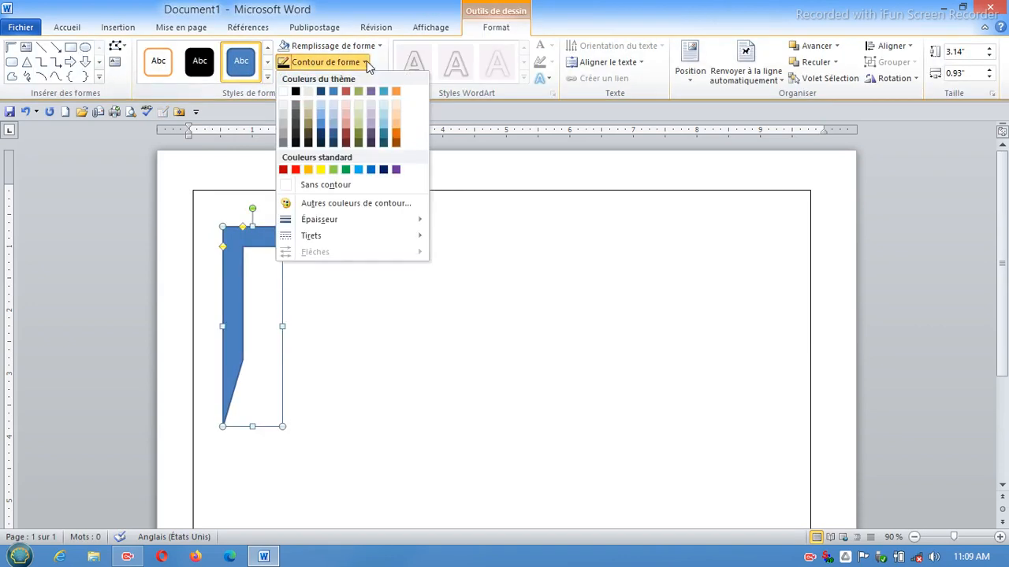
pyautogui.click(297, 92)
pyautogui.click(316, 62)
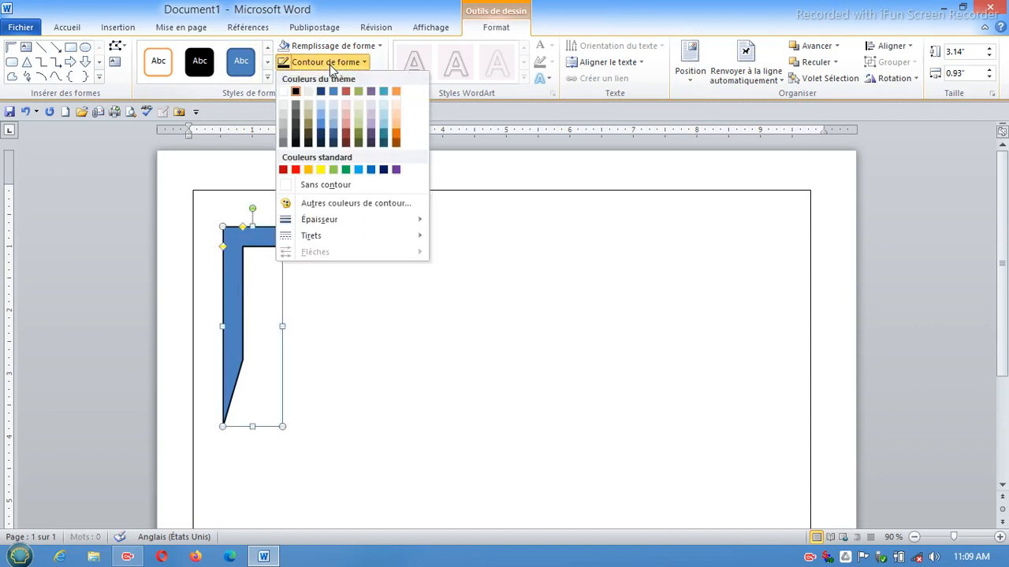
pyautogui.moveTo(396, 221)
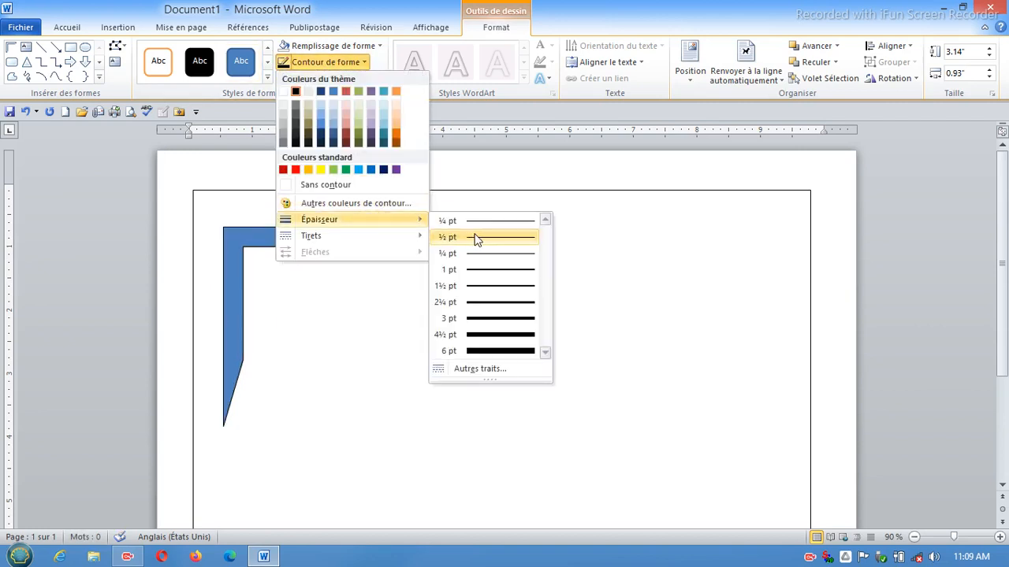
pyautogui.click(483, 236)
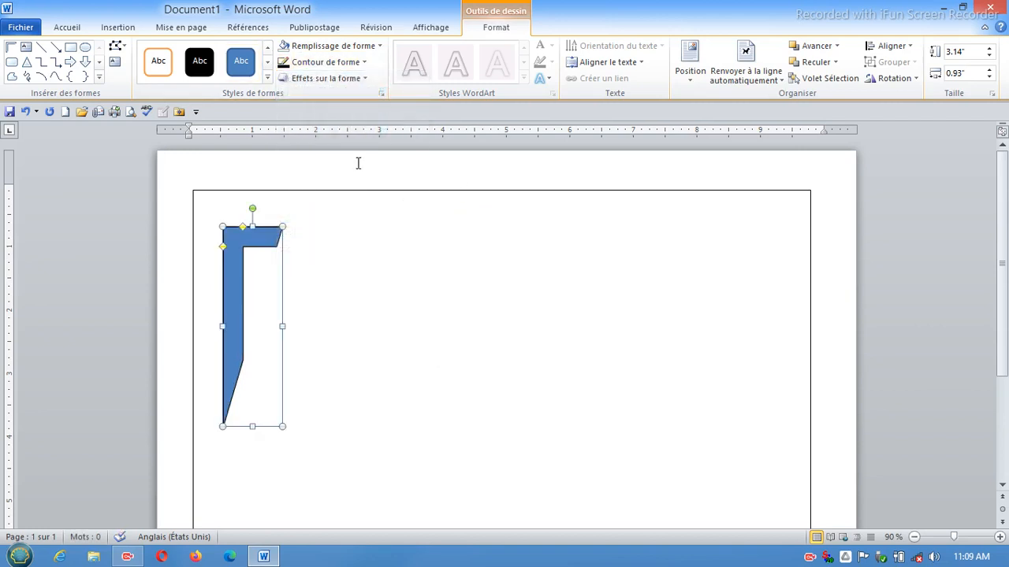
# Apply a linear gradient fill to the half-frame shape and remove its middle gradient stop at 50%.
pyautogui.click(367, 45)
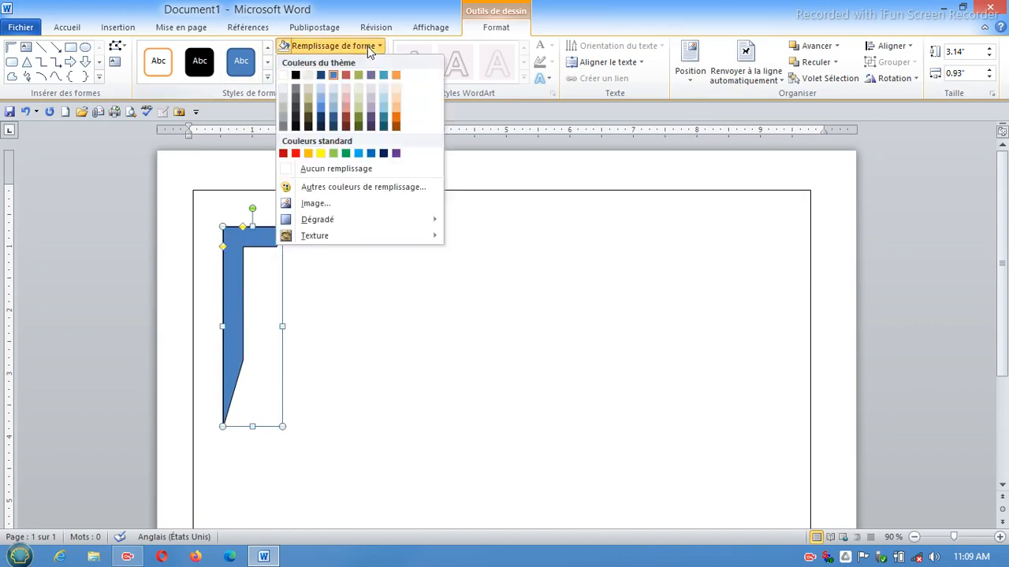
pyautogui.moveTo(359, 225)
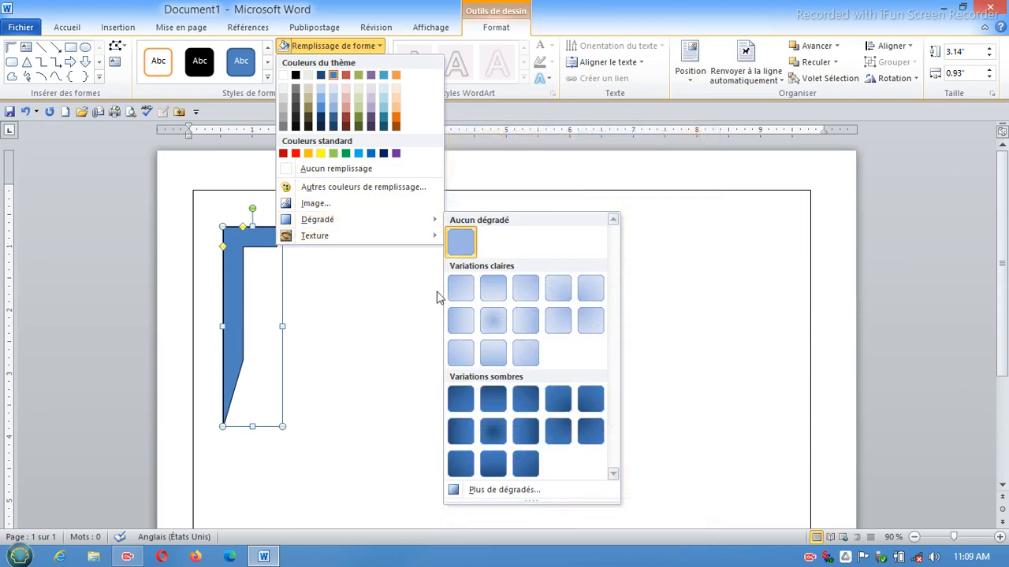
pyautogui.moveTo(433, 220)
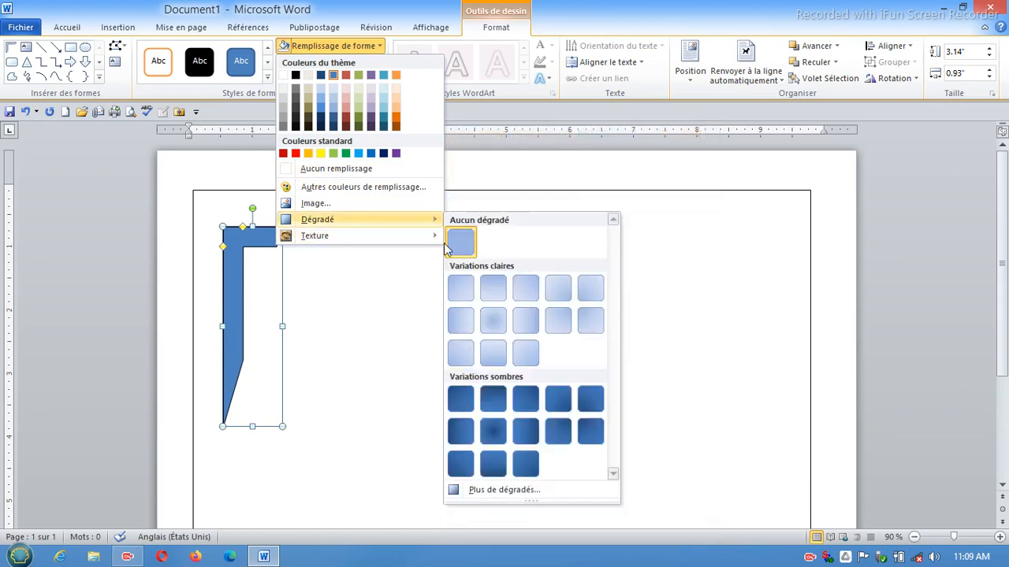
pyautogui.click(498, 491)
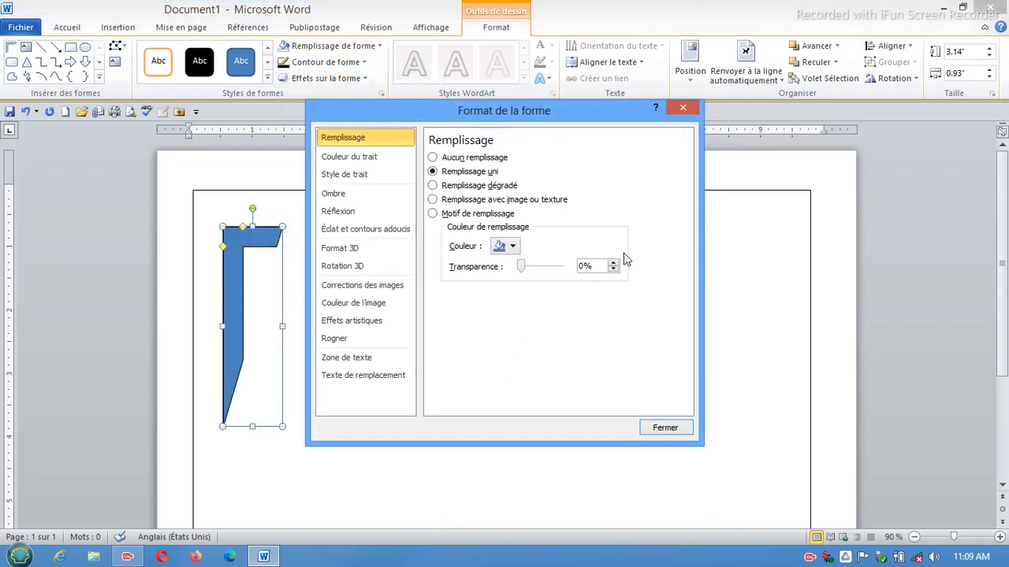
pyautogui.click(465, 186)
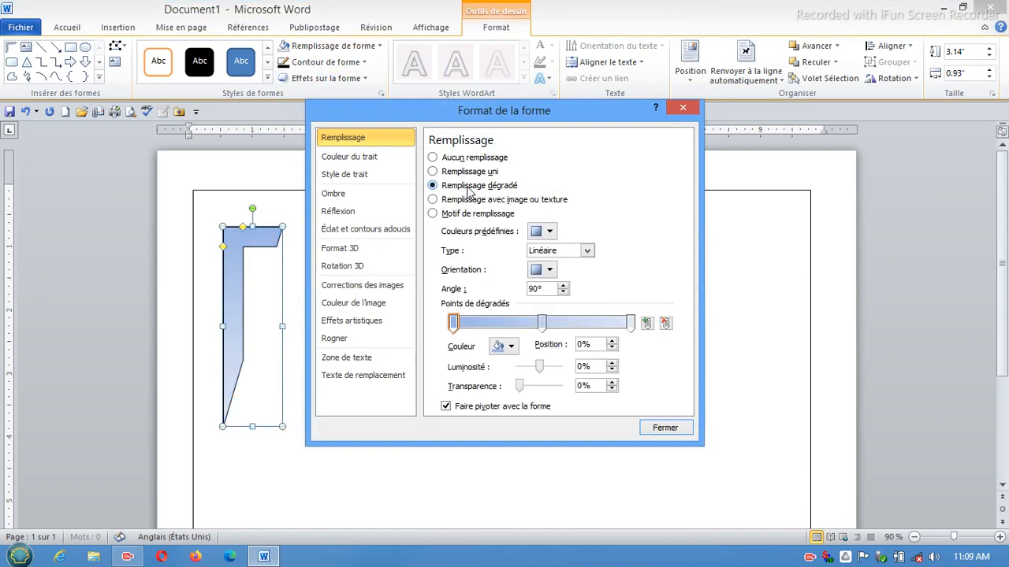
pyautogui.click(543, 324)
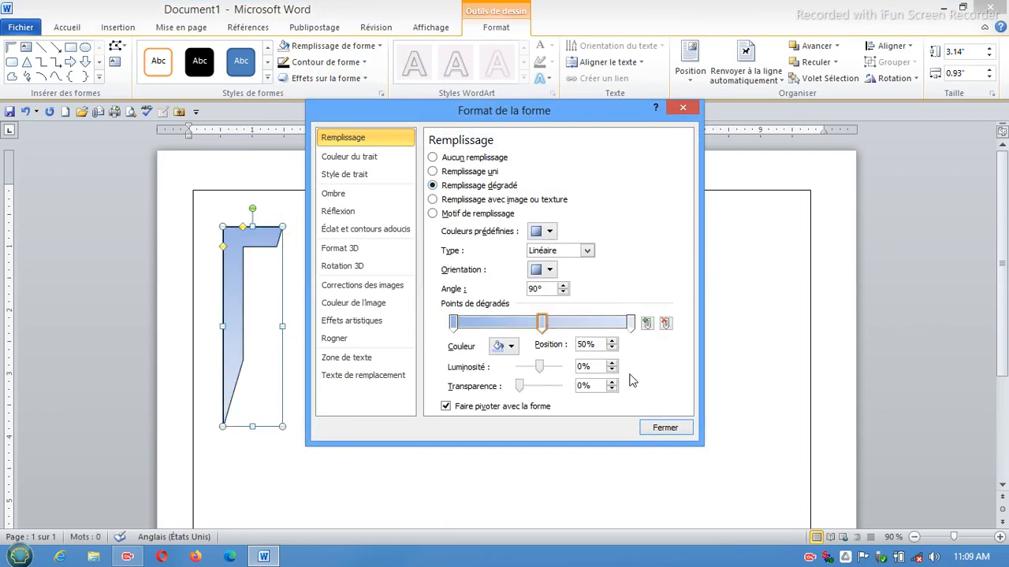
pyautogui.click(665, 326)
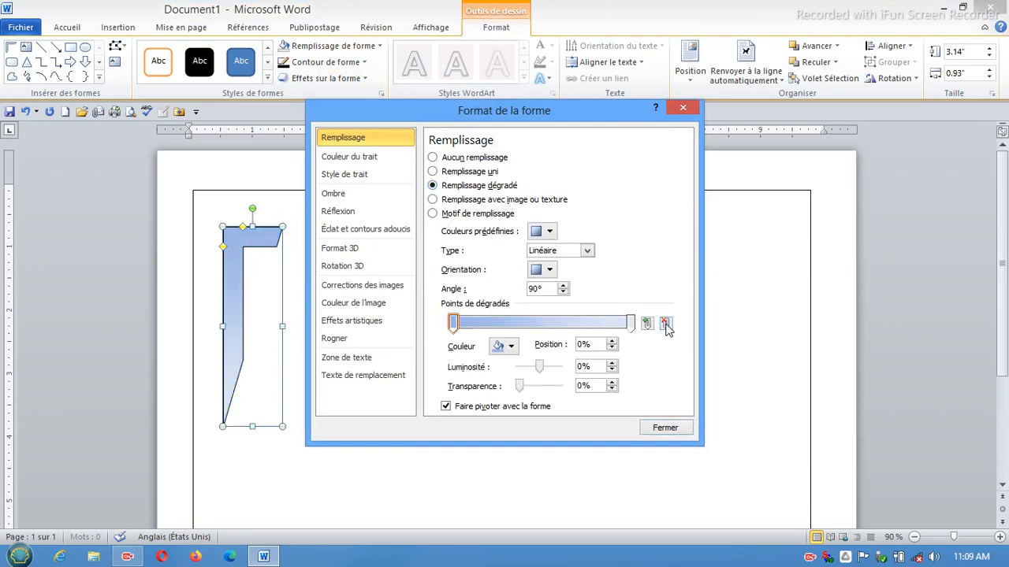
# Color the half-frame's gradient stops standard light blue at 0% and yellow at 100%, and close the shape formatting dialog.
pyautogui.click(505, 347)
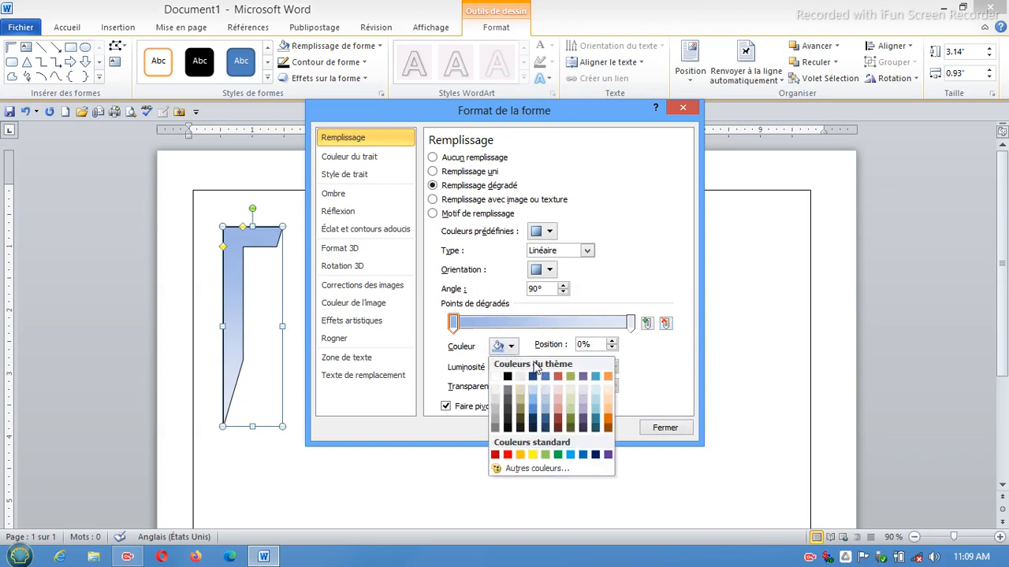
pyautogui.click(571, 455)
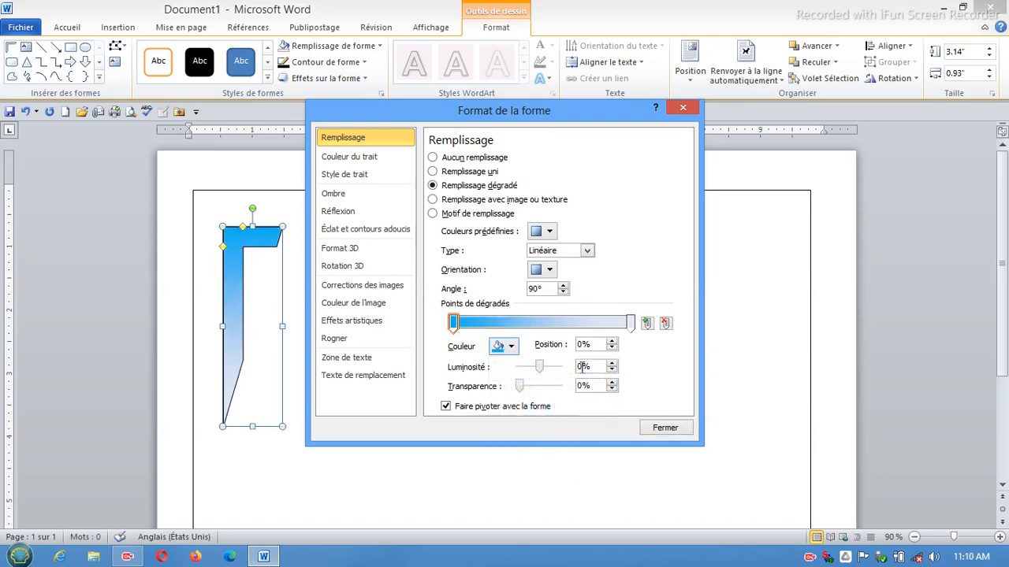
pyautogui.click(630, 323)
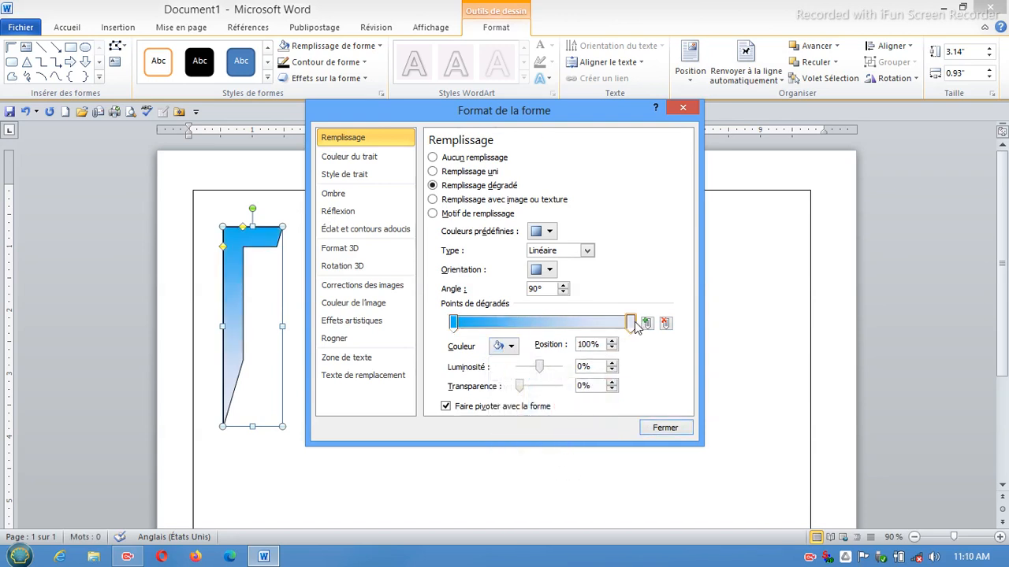
pyautogui.click(511, 346)
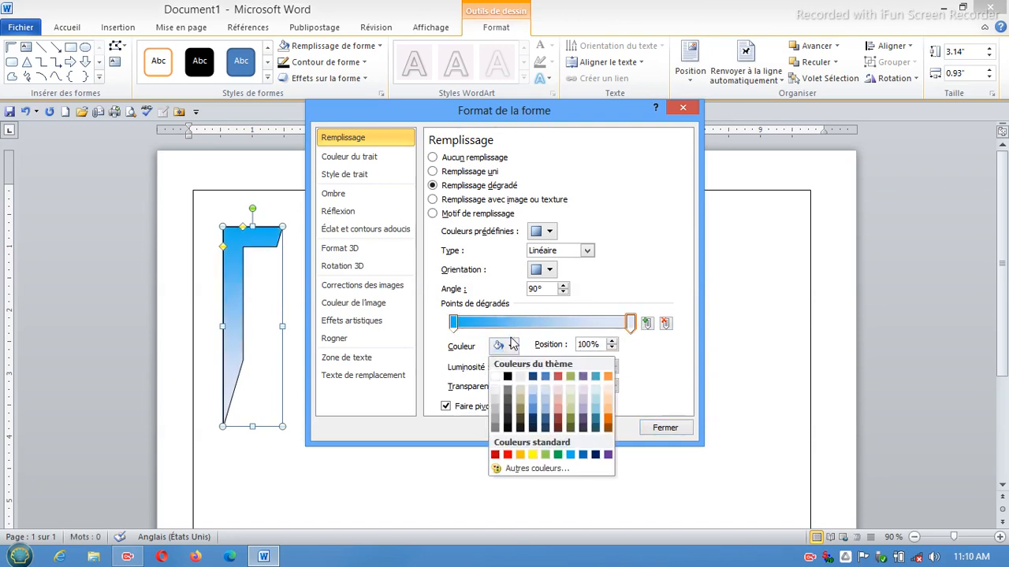
pyautogui.click(533, 455)
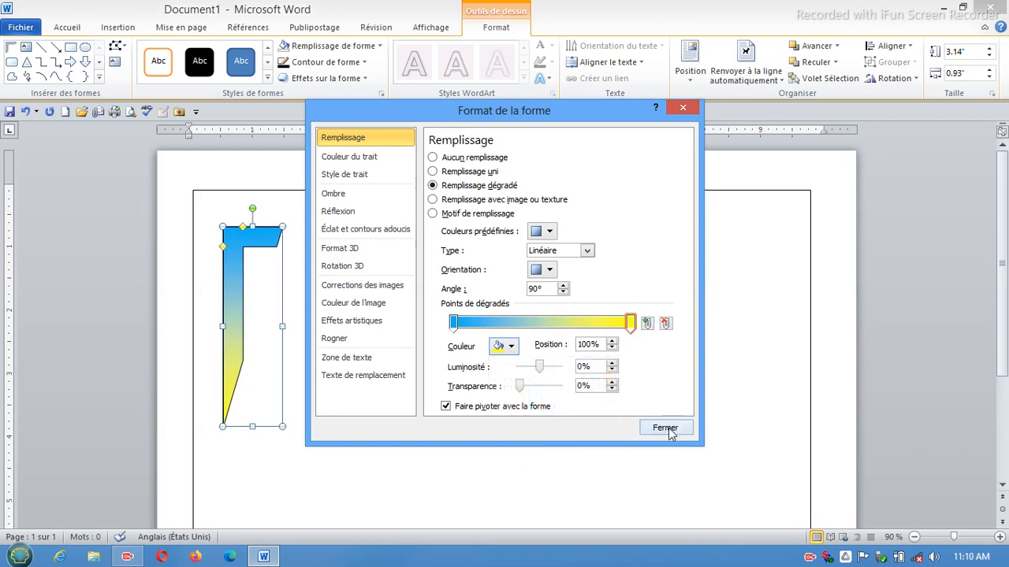
pyautogui.click(668, 428)
# Move the half-frame shape flush into the border's upper-left corner and deselect it.
pyautogui.moveTo(238, 293); pyautogui.dragTo(208, 258)
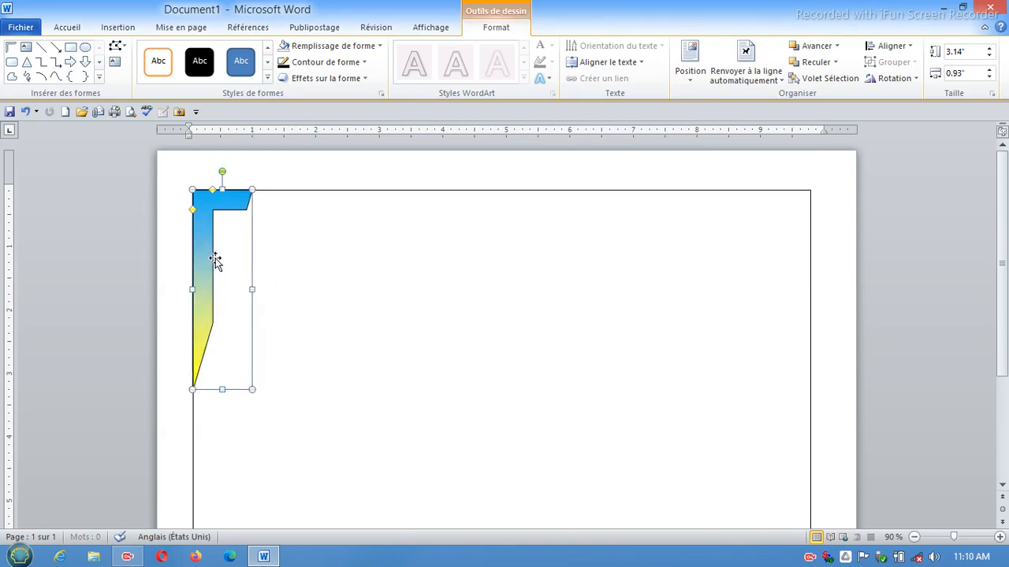
pyautogui.click(297, 280)
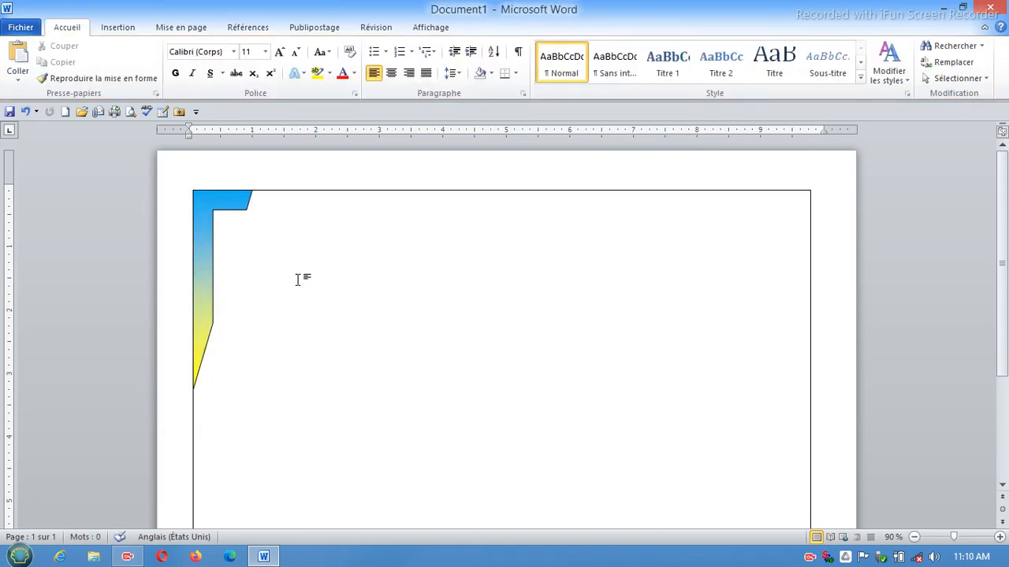
# Duplicate the half-frame shape by copy and paste, placing the copy near the middle of the page.
pyautogui.click(199, 306)
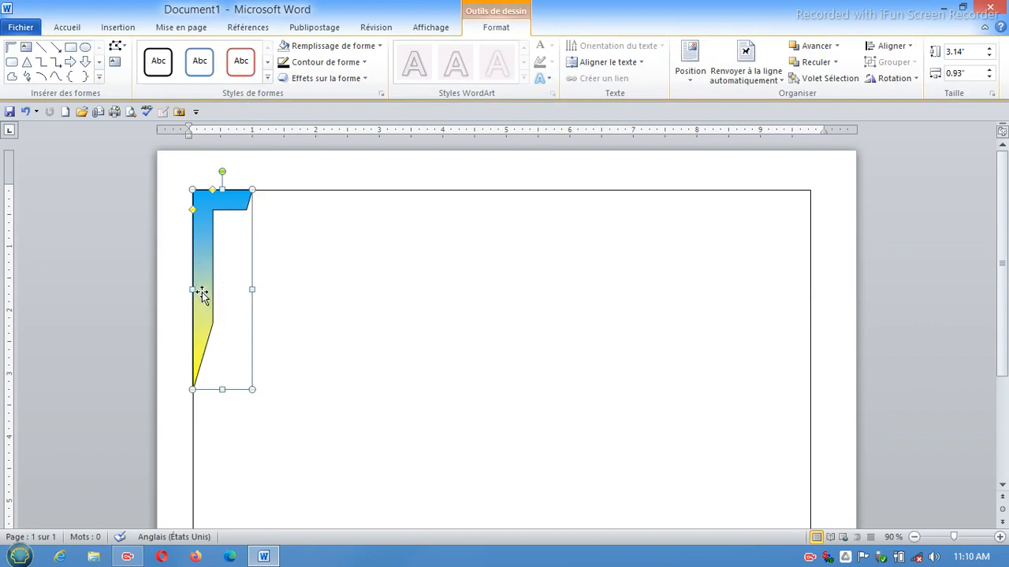
pyautogui.click(69, 26)
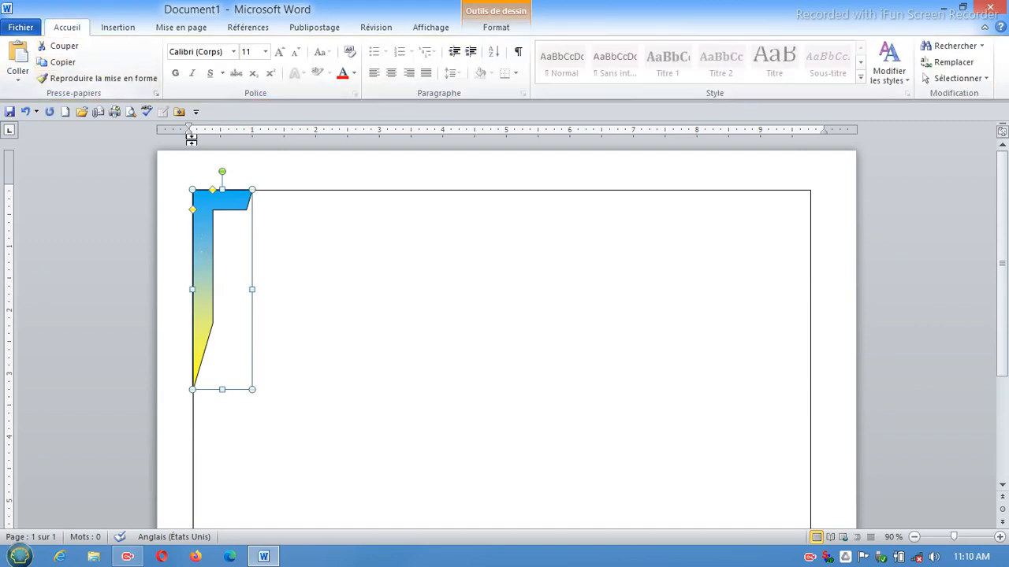
pyautogui.click(28, 55)
pyautogui.moveTo(212, 255); pyautogui.dragTo(426, 290)
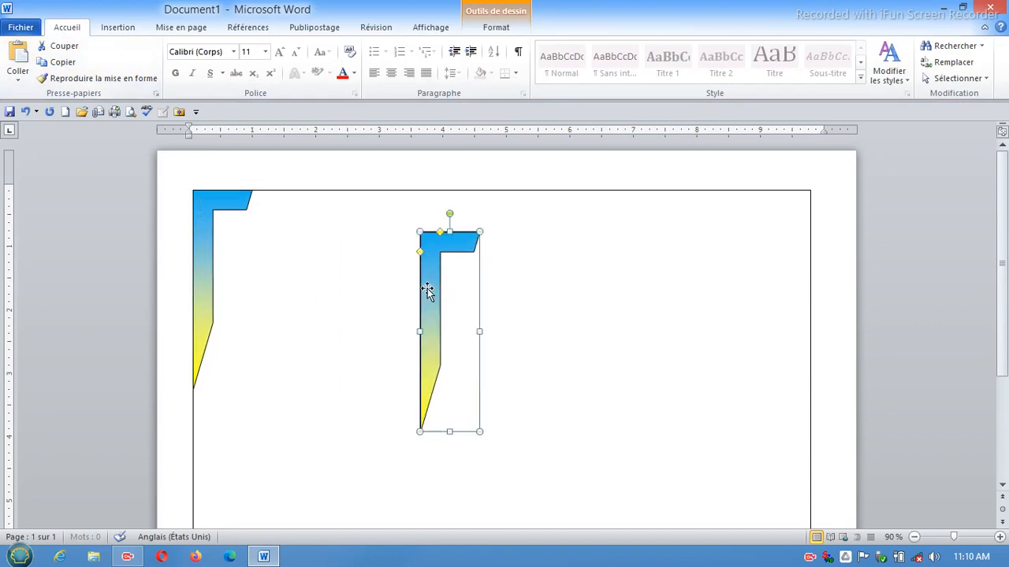
# Flip the copied half-frame horizontally and move it close to the border's upper-right corner.
pyautogui.click(495, 27)
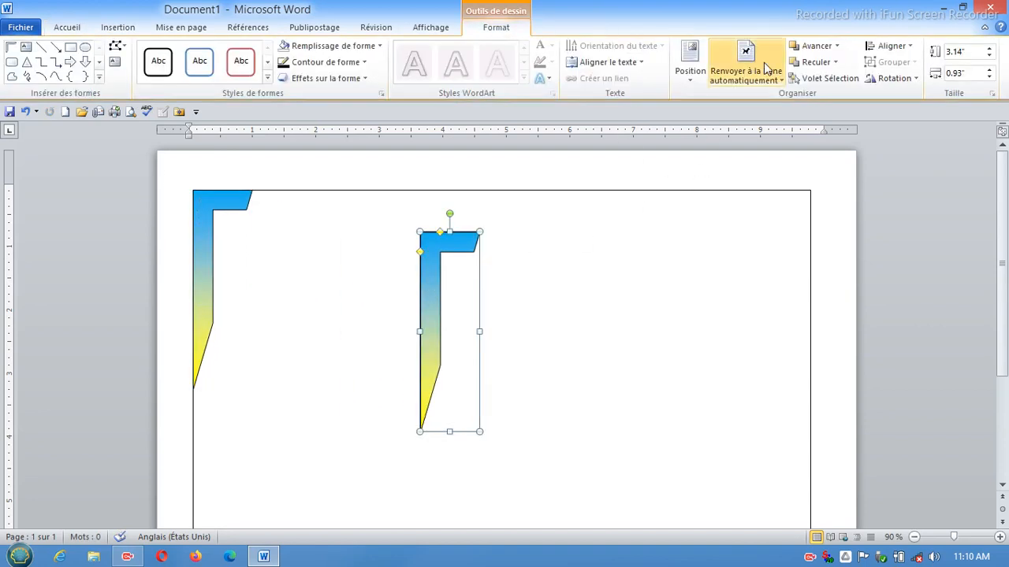
pyautogui.click(895, 79)
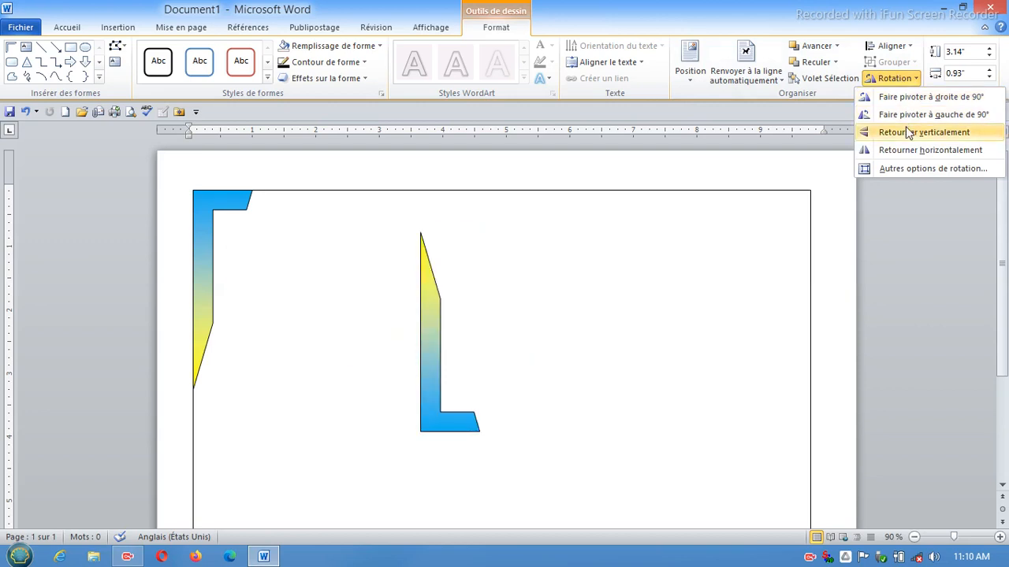
pyautogui.click(907, 150)
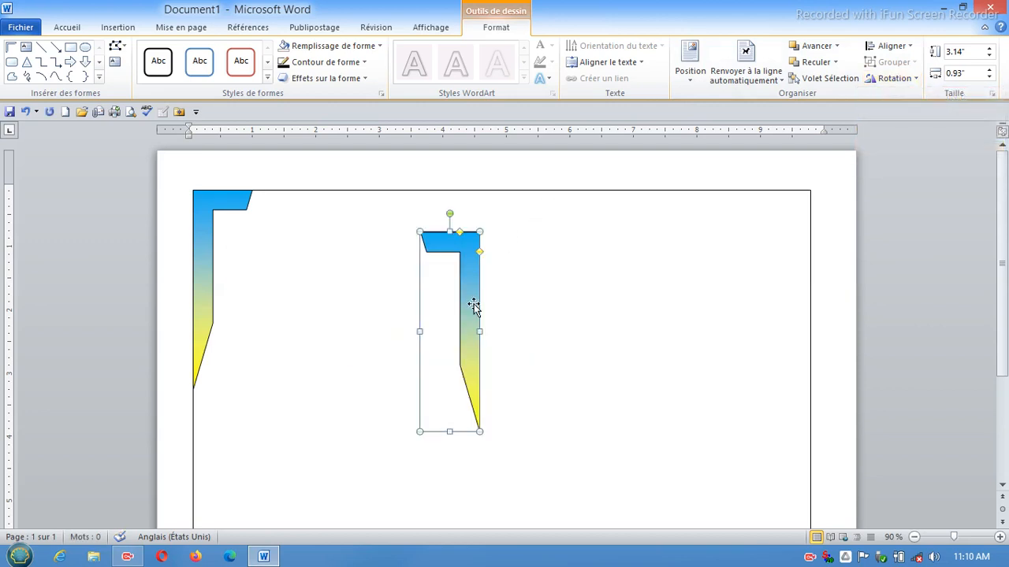
pyautogui.moveTo(475, 304); pyautogui.dragTo(791, 265)
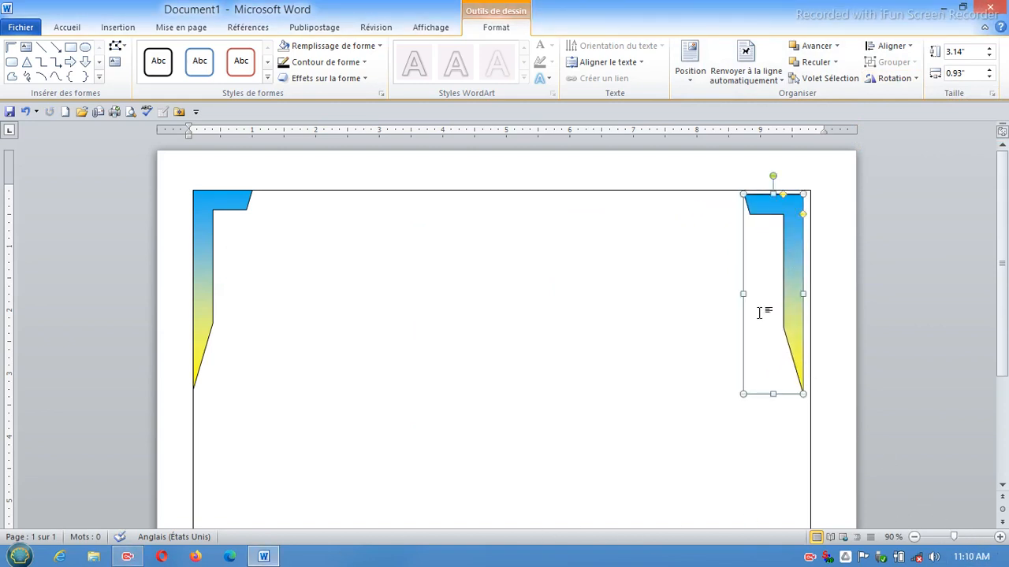
# Nudge the mirrored half-frame right and up in small increments toward the border's upper-right corner, and deselect it.
pyautogui.hotkey('ctrl', 'Right')
pyautogui.hotkey('ctrl', 'Right')
pyautogui.hotkey('ctrl', 'Right')
pyautogui.hotkey('ctrl', 'Right')
pyautogui.hotkey('ctrl', 'Right')
pyautogui.hotkey('ctrl', 'Right')
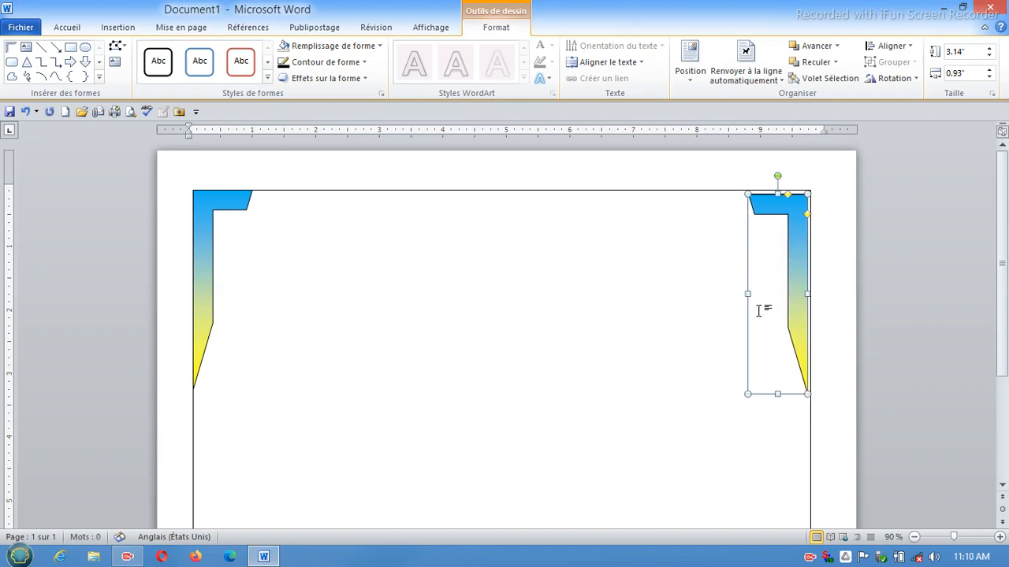
pyautogui.hotkey('ctrl', 'Right')
pyautogui.hotkey('ctrl', 'Right')
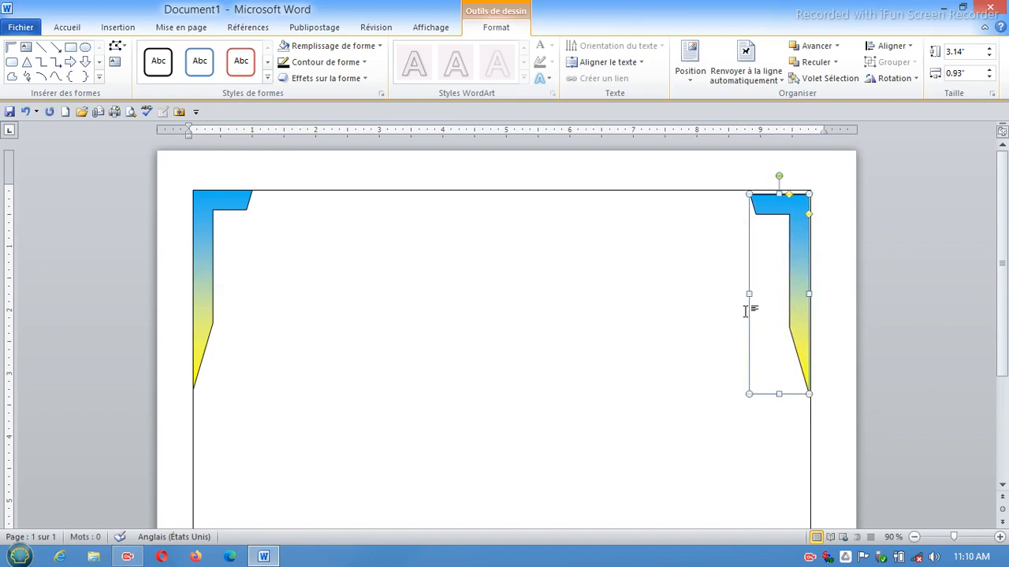
pyautogui.hotkey('ctrl', 'Up')
pyautogui.hotkey('ctrl', 'Up')
pyautogui.hotkey('ctrl', 'Up')
pyautogui.hotkey('ctrl', 'Up')
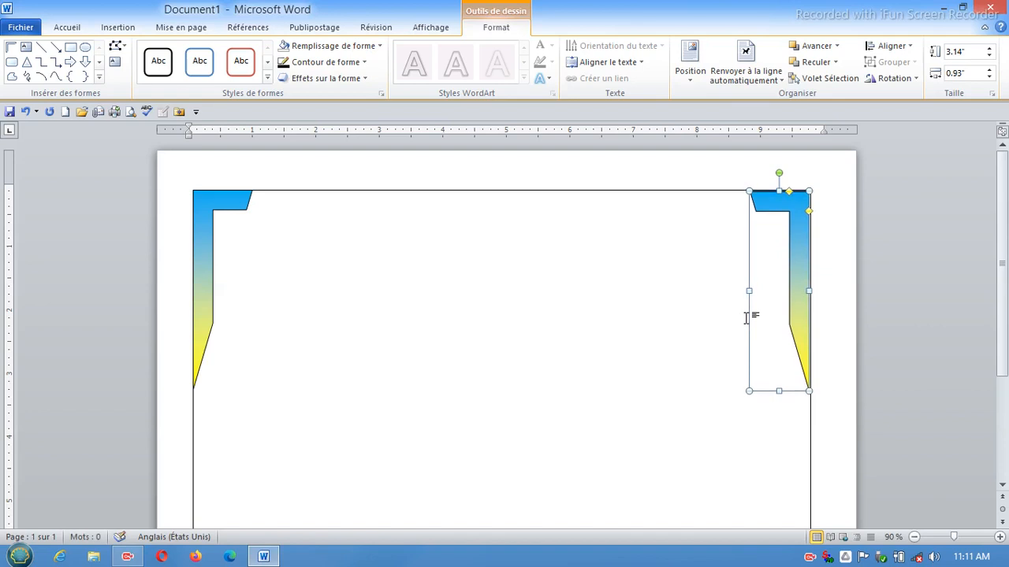
pyautogui.click(679, 338)
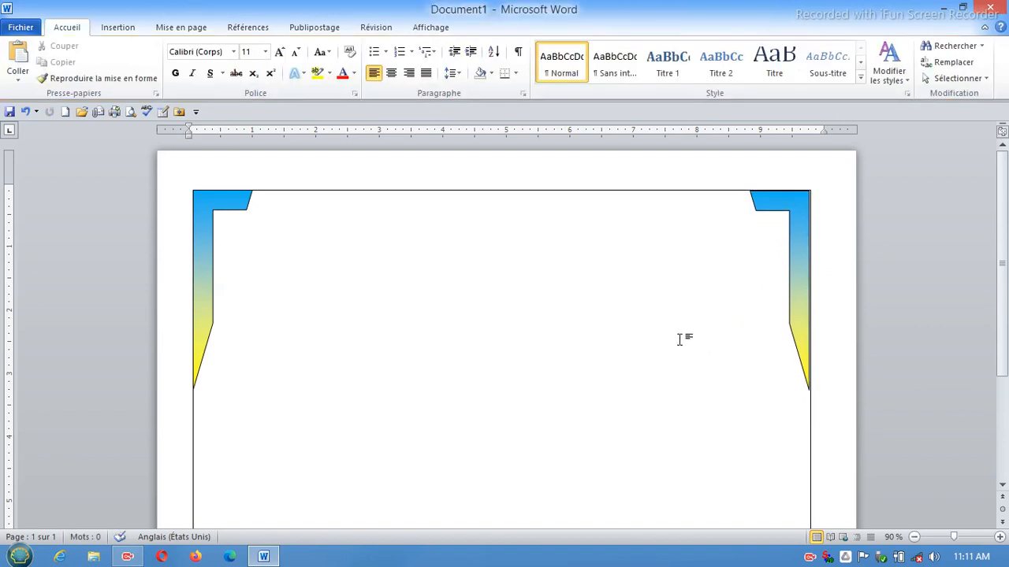
# Fine-tune the mirrored half-frame's position until its edges coincide with the border's top and right lines.
pyautogui.click(794, 248)
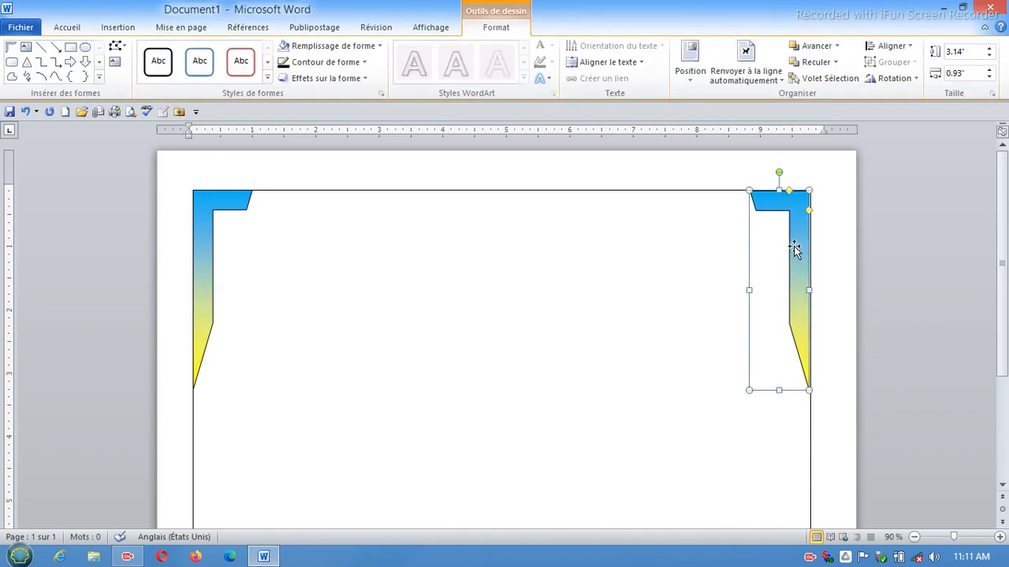
pyautogui.click(649, 299)
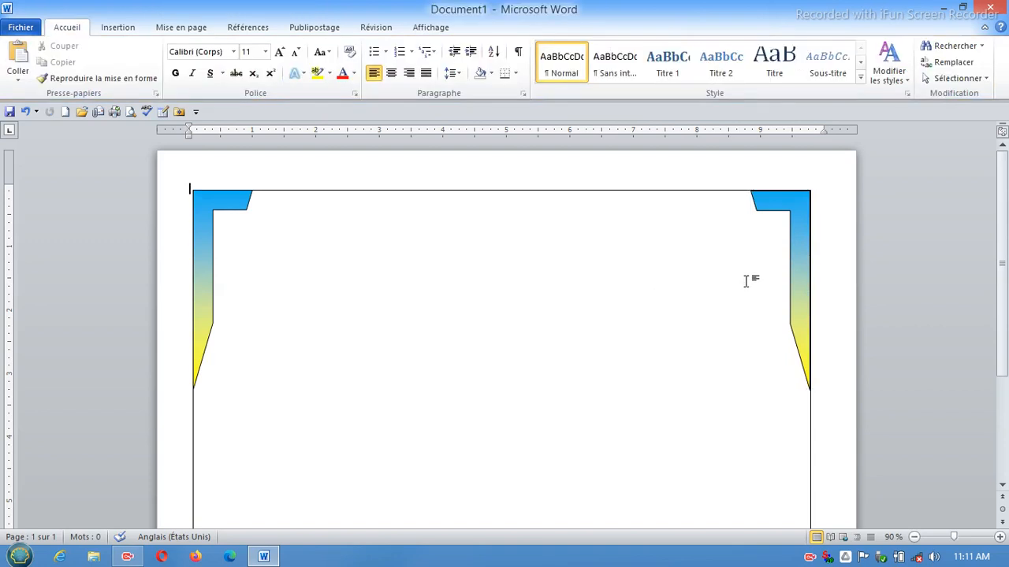
pyautogui.scroll(-1, 746, 281)
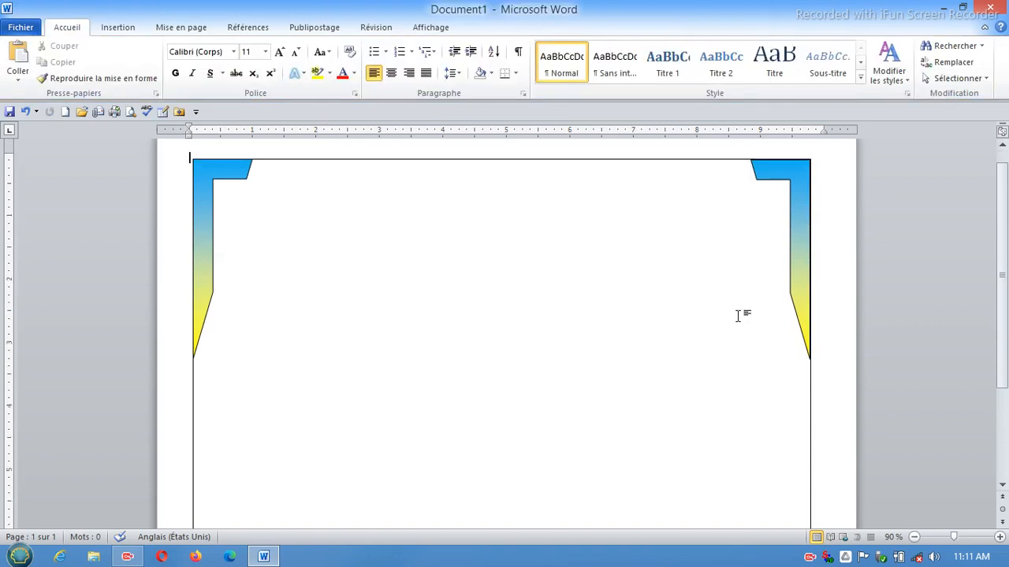
pyautogui.click(796, 247)
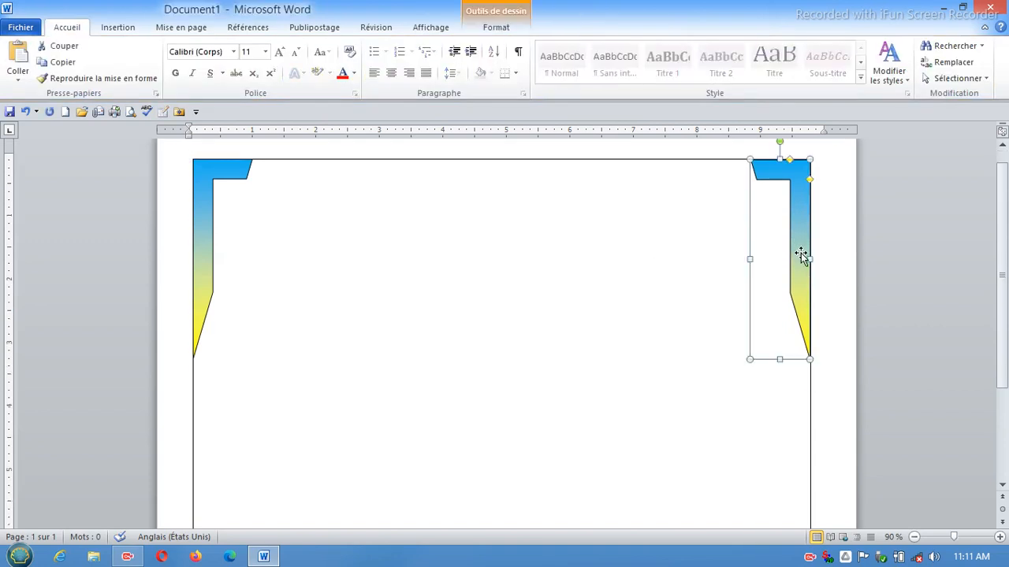
pyautogui.click(685, 290)
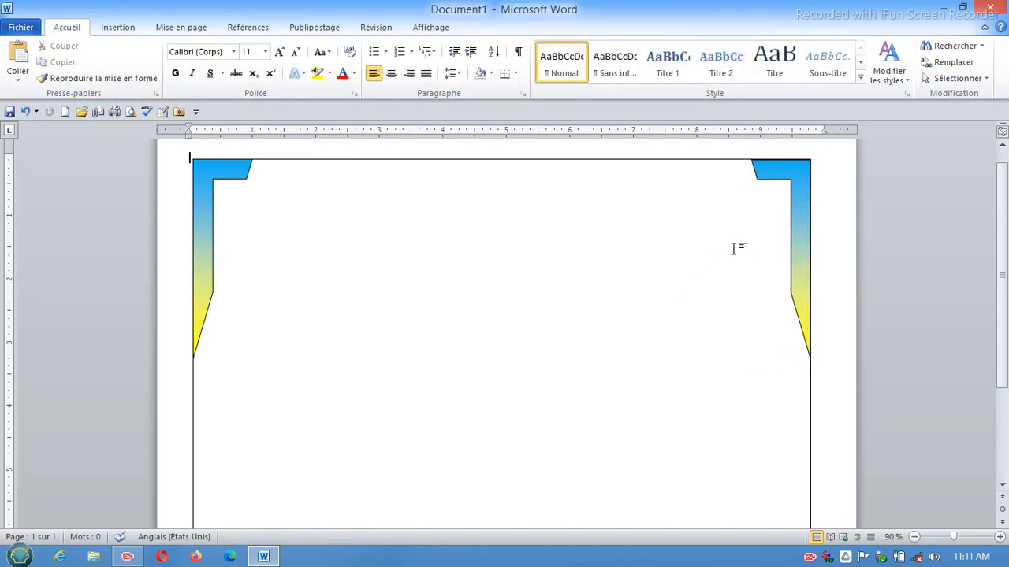
pyautogui.click(796, 189)
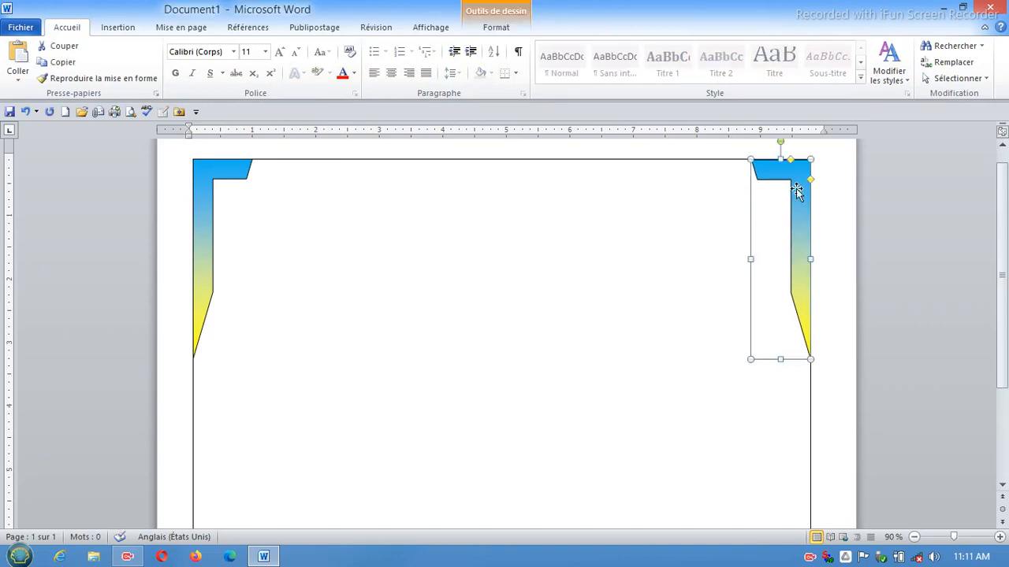
pyautogui.click(732, 209)
pyautogui.scroll(-2, 733, 207)
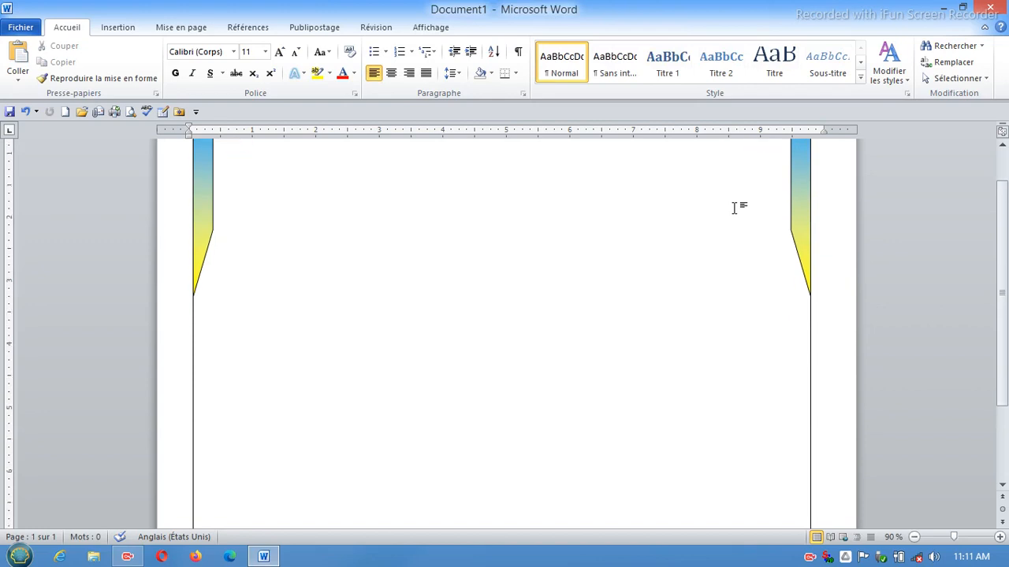
pyautogui.scroll(3, 732, 206)
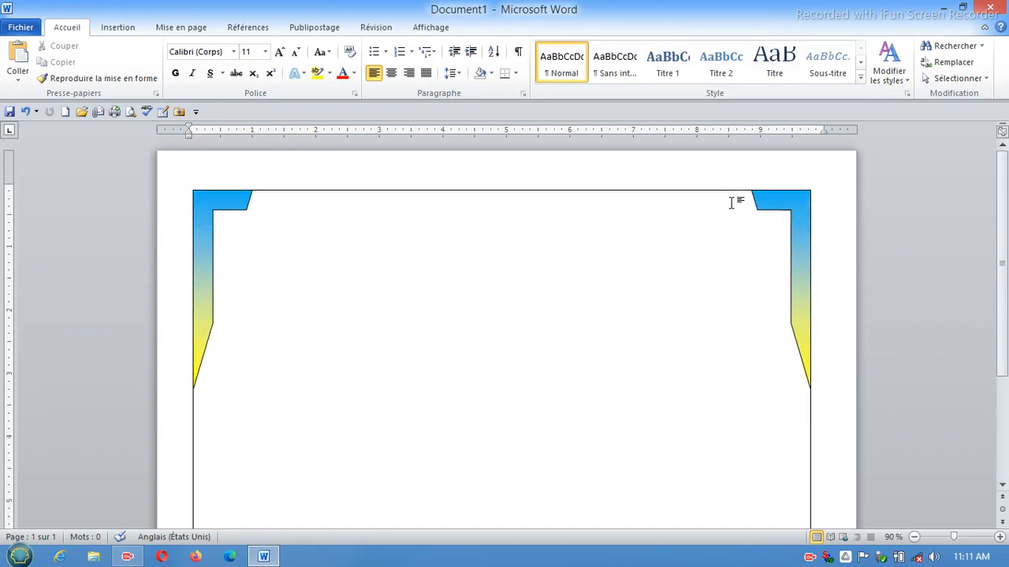
# Duplicate the upper-right half-frame by copy and paste, moving the copy to the open area left of the page's centre.
pyautogui.click(784, 206)
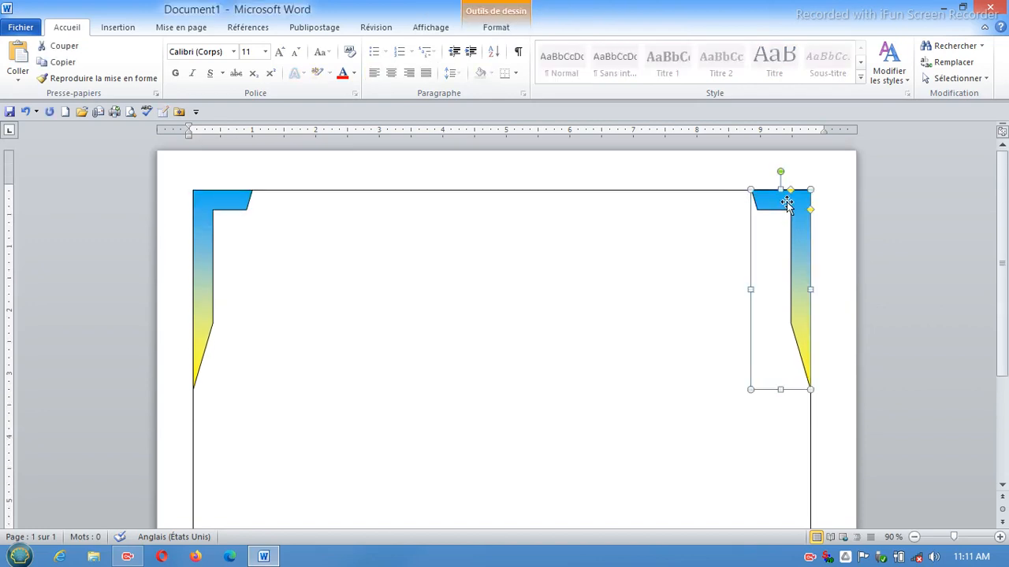
pyautogui.click(57, 63)
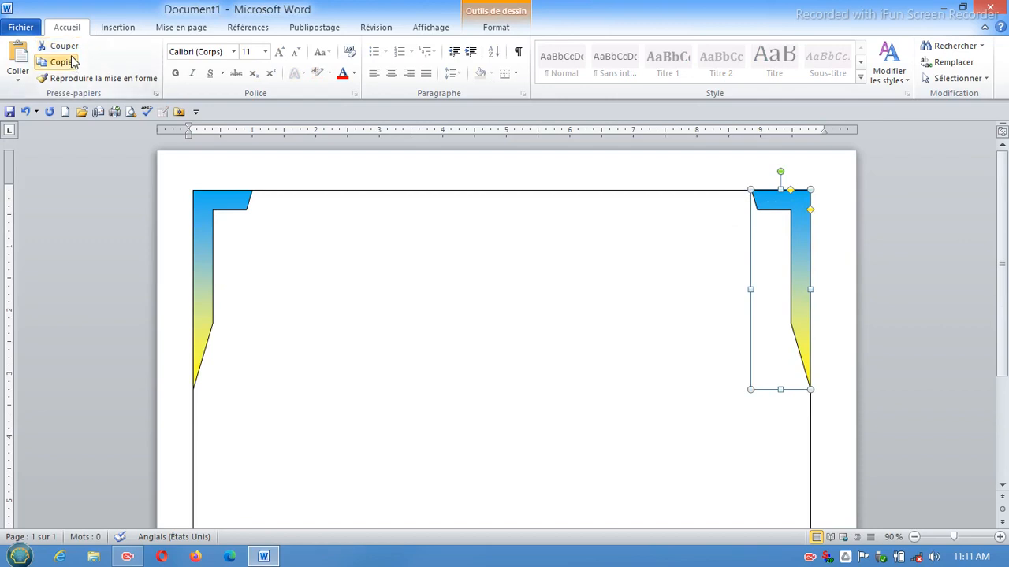
pyautogui.click(20, 60)
pyautogui.moveTo(812, 250); pyautogui.dragTo(432, 368)
# Flip the copied half-frame vertically, fit it into the border's lower-right corner, and deselect it.
pyautogui.scroll(-2, 432, 369)
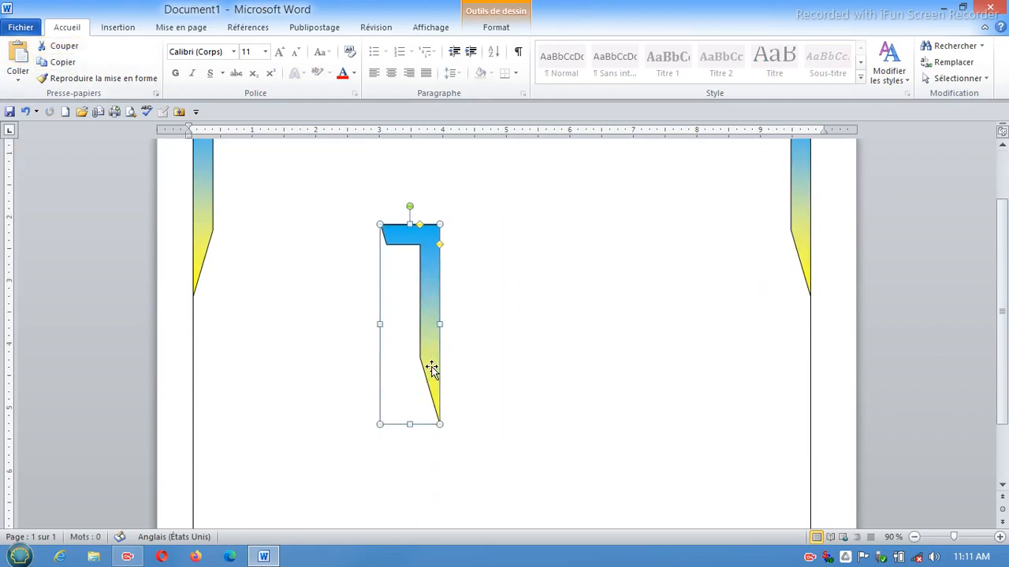
pyautogui.click(511, 30)
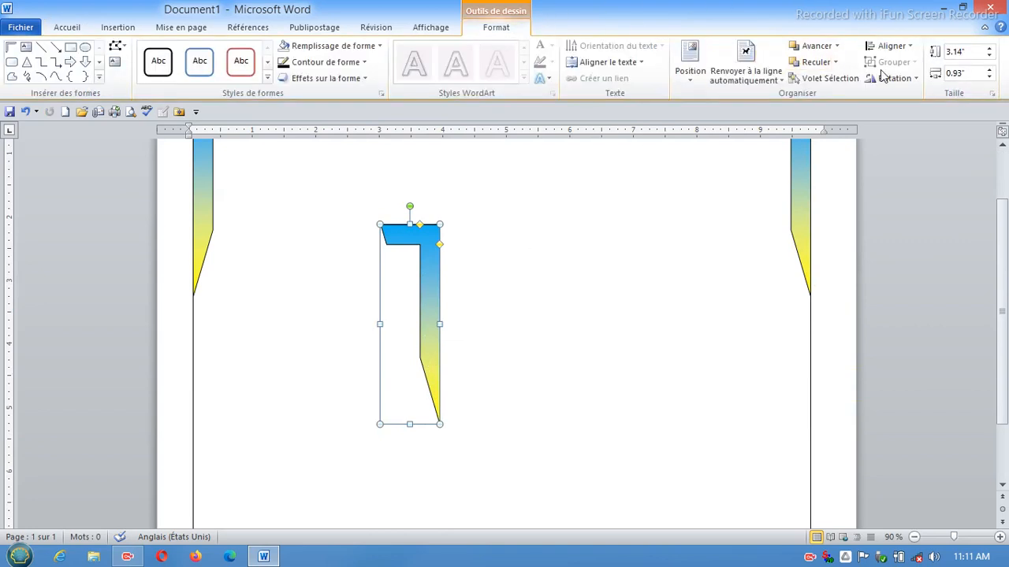
pyautogui.click(894, 78)
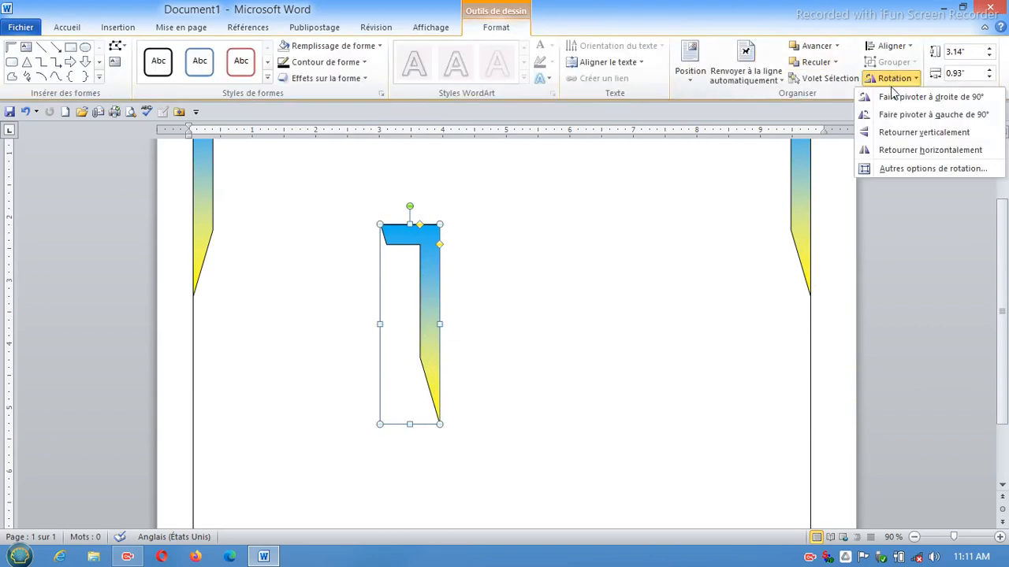
pyautogui.click(888, 134)
pyautogui.scroll(-2, 604, 338)
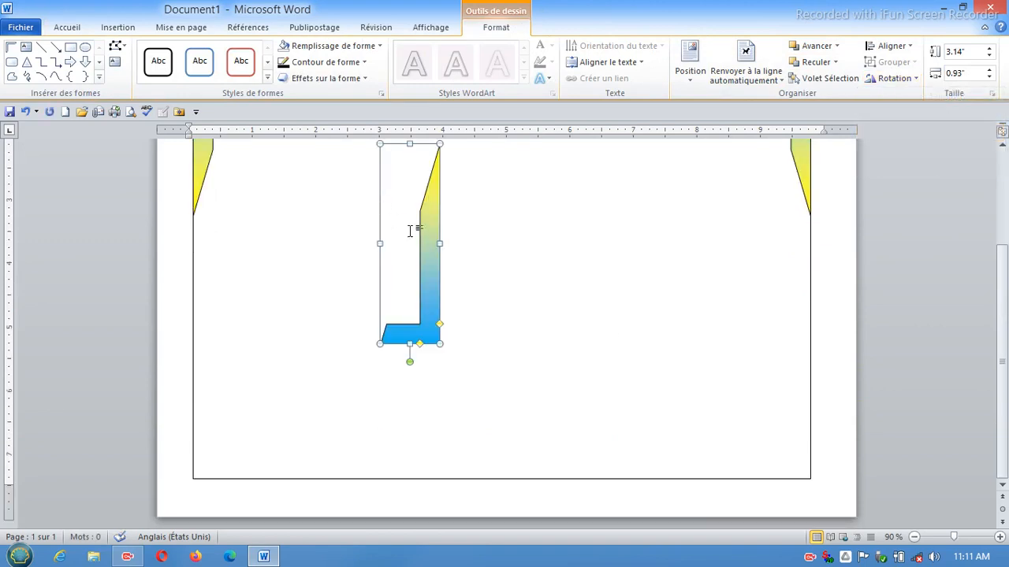
pyautogui.moveTo(428, 258); pyautogui.dragTo(804, 387)
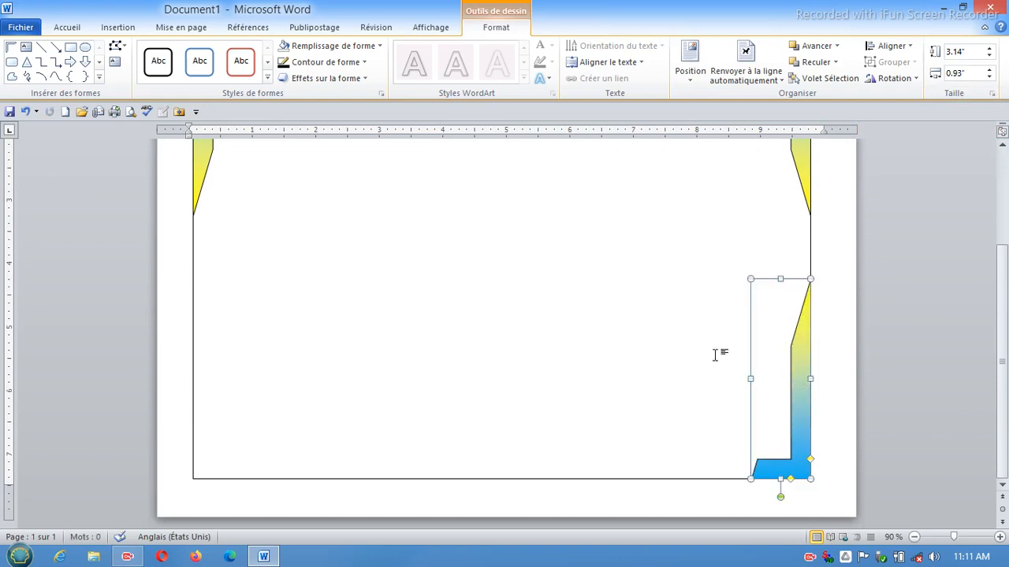
pyautogui.click(714, 355)
# Duplicate the lower-right half-frame by copy and paste, moving the copy inside the border near its lower-left corner.
pyautogui.scroll(-4, 714, 355)
pyautogui.scroll(2, 714, 352)
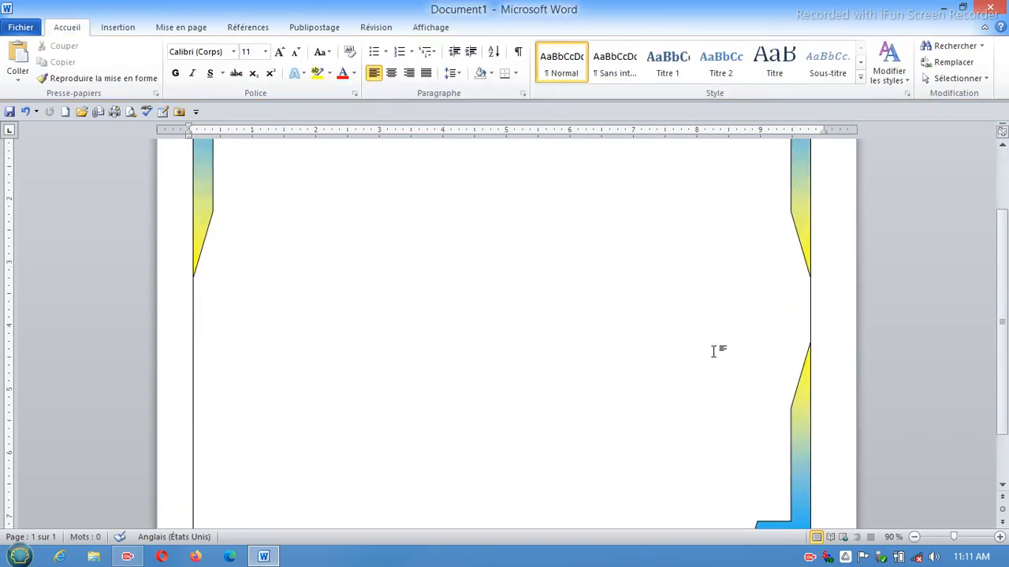
pyautogui.click(796, 435)
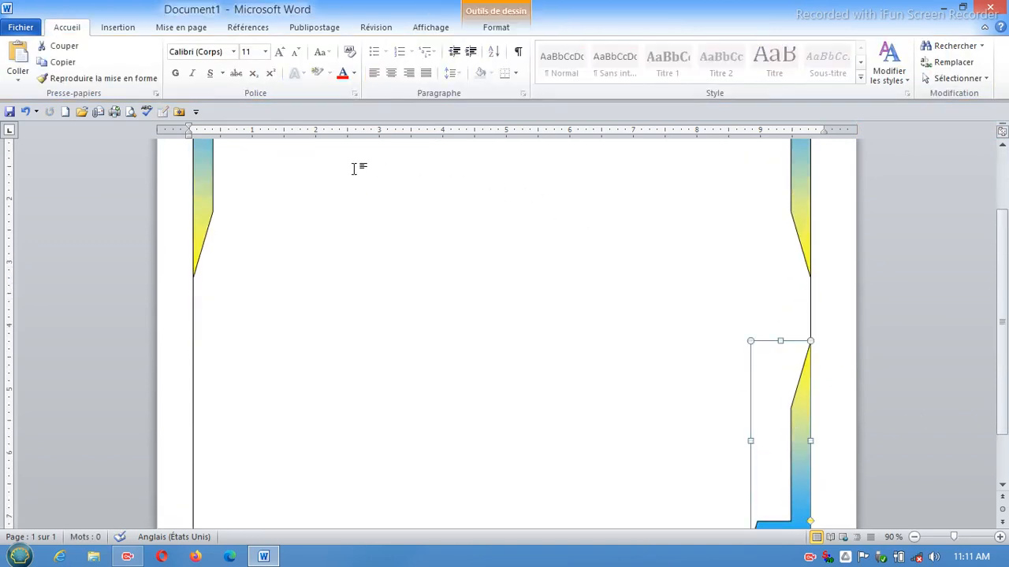
pyautogui.click(54, 62)
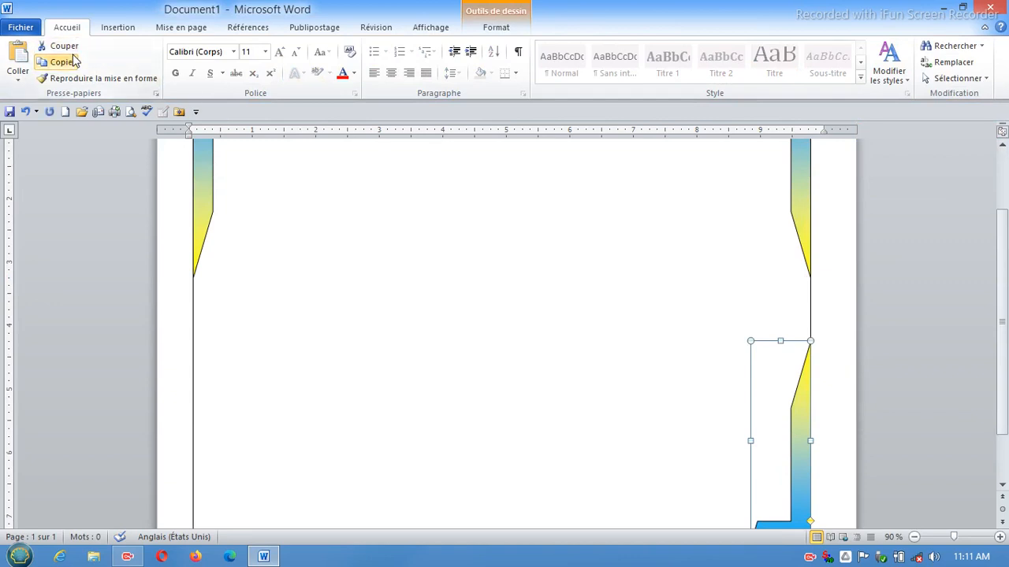
pyautogui.click(21, 59)
pyautogui.scroll(-2, 512, 331)
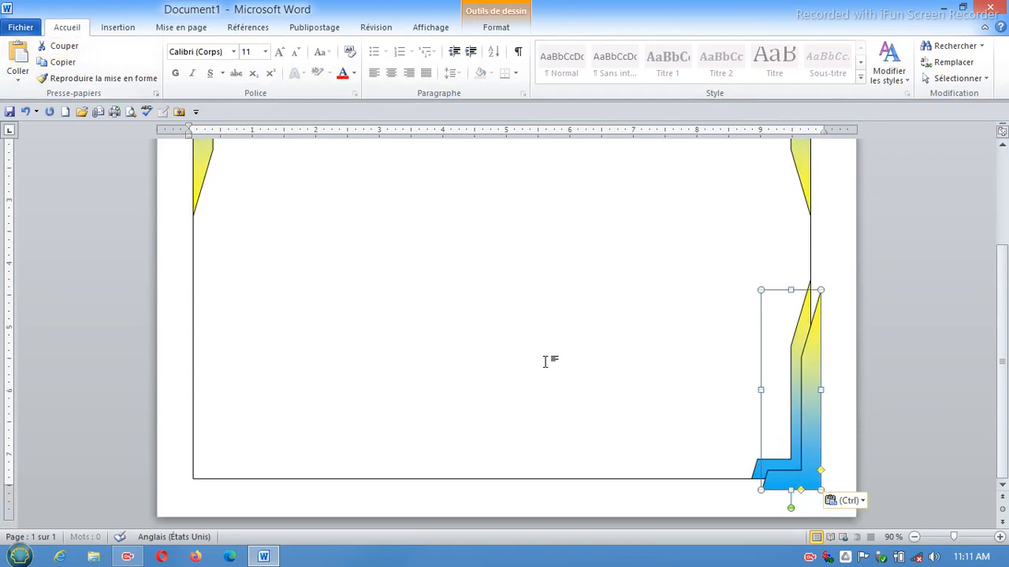
pyautogui.moveTo(821, 432); pyautogui.dragTo(273, 356)
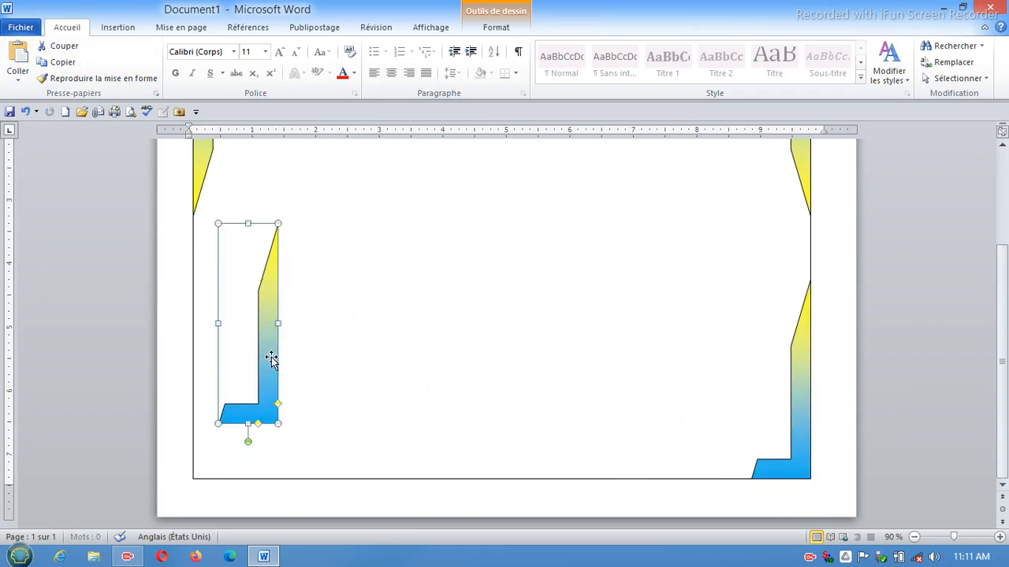
# Flip the new half-frame copy horizontally, fit it into the border's lower-left corner, and deselect it.
pyautogui.click(495, 30)
pyautogui.click(896, 78)
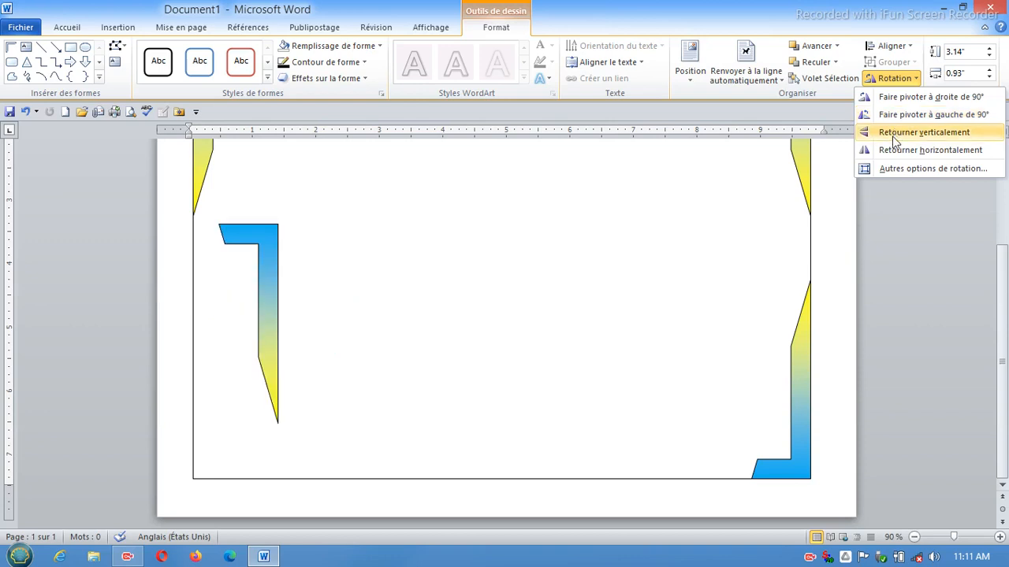
pyautogui.click(891, 149)
pyautogui.moveTo(219, 300); pyautogui.dragTo(202, 357)
pyautogui.click(370, 292)
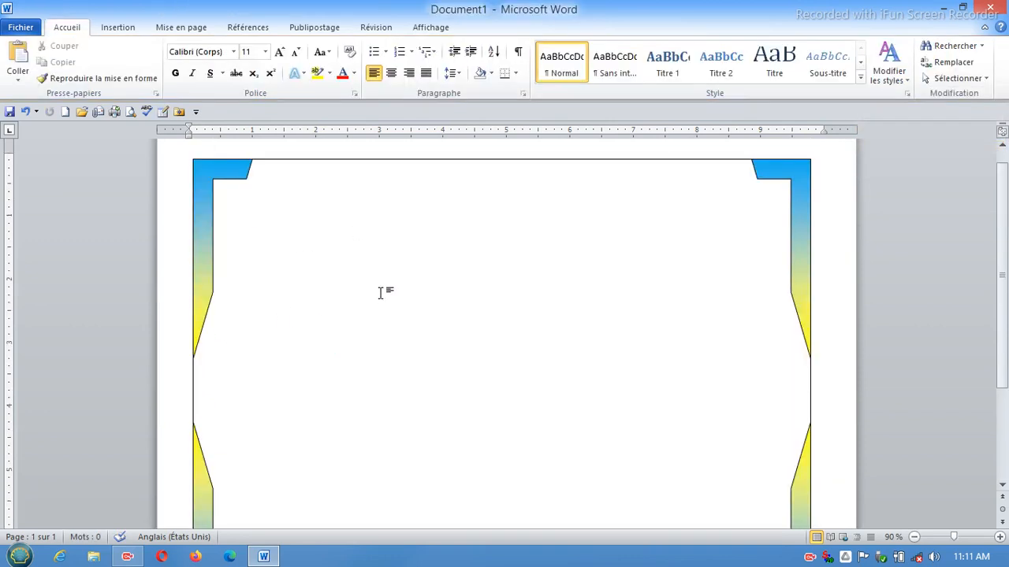
# Insert WordArt in the style "Remplissage - Brun tanné, Texte 2, contour - Arrière-plan 2" and replace its placeholder text, starting with "E".
pyautogui.scroll(-5, 297, 377)
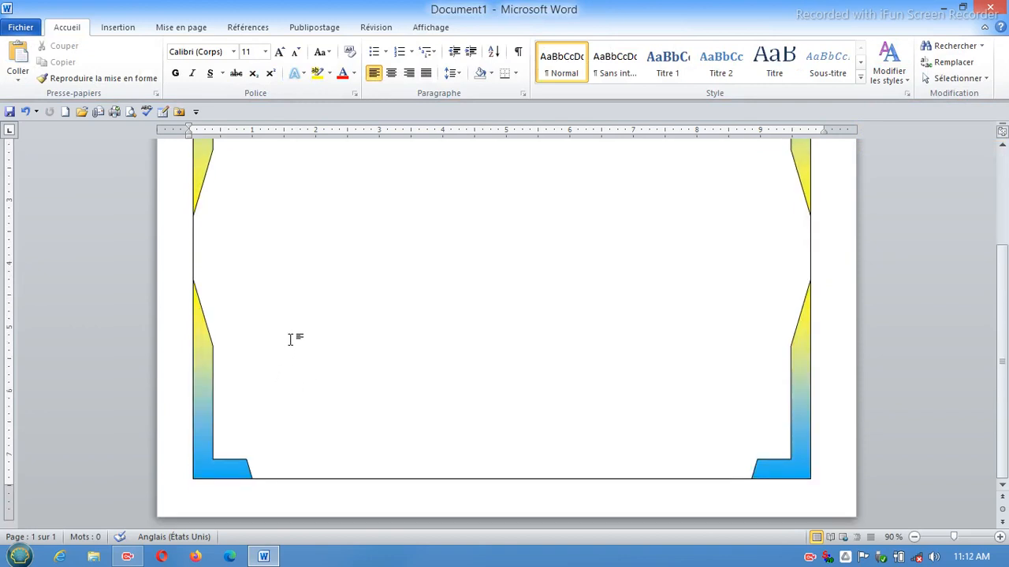
pyautogui.scroll(10, 585, 276)
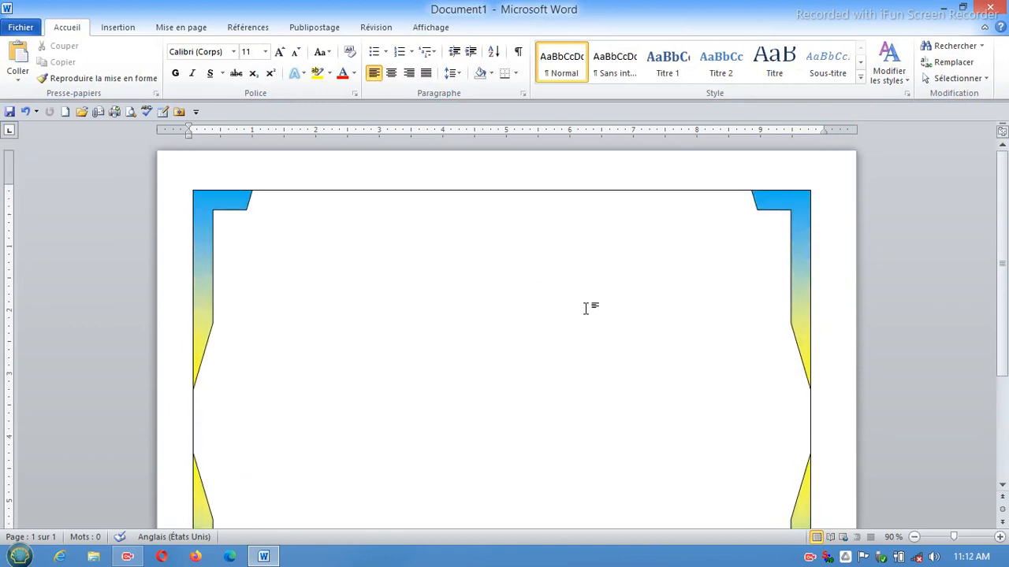
pyautogui.click(914, 537)
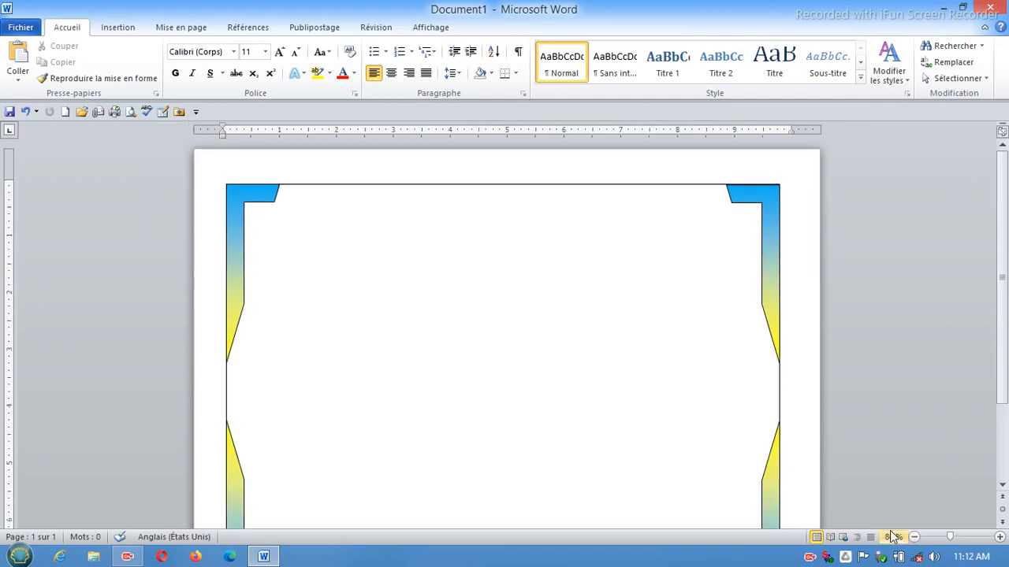
pyautogui.scroll(-2, 905, 526)
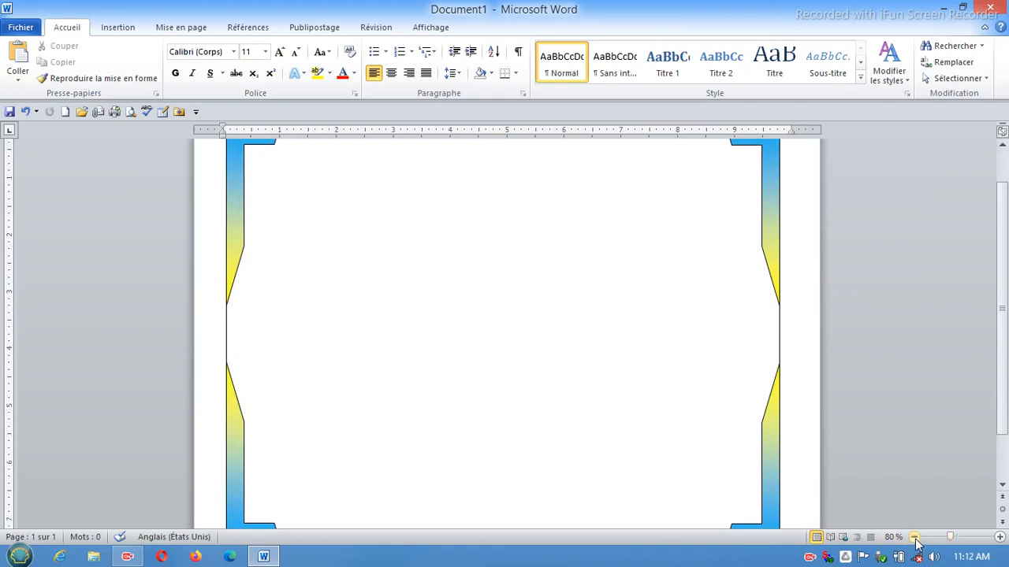
pyautogui.click(914, 538)
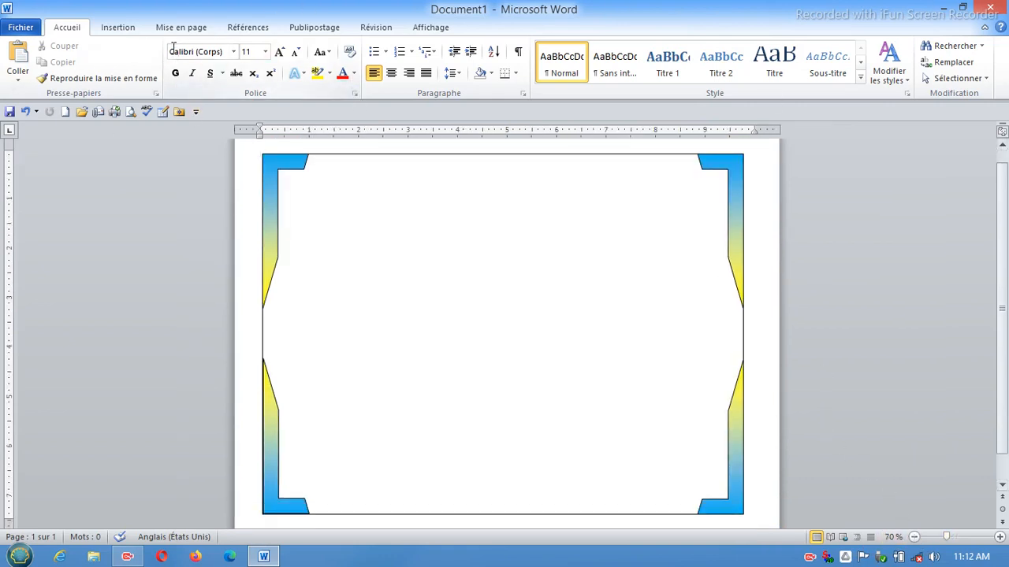
pyautogui.click(118, 30)
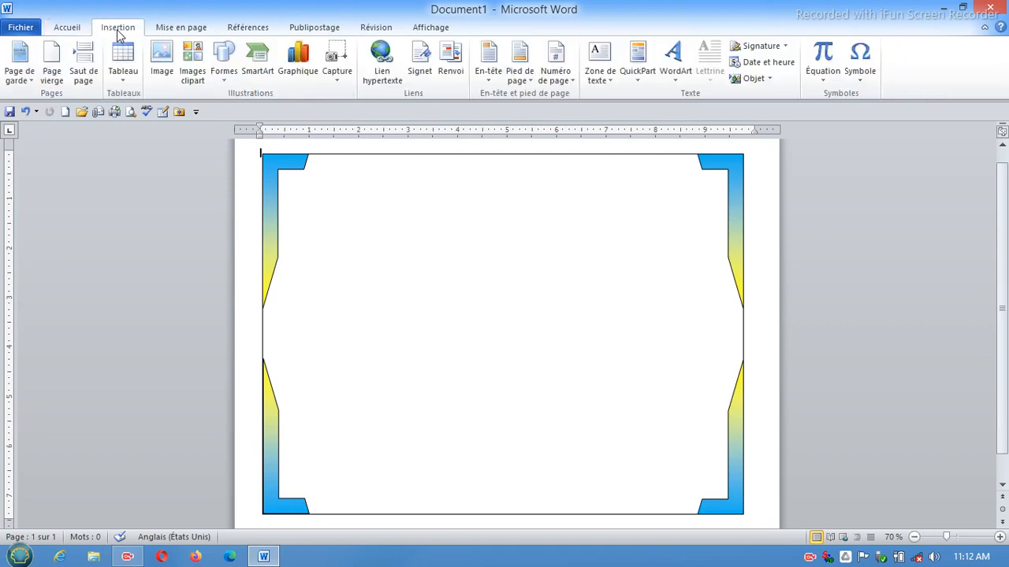
pyautogui.click(666, 73)
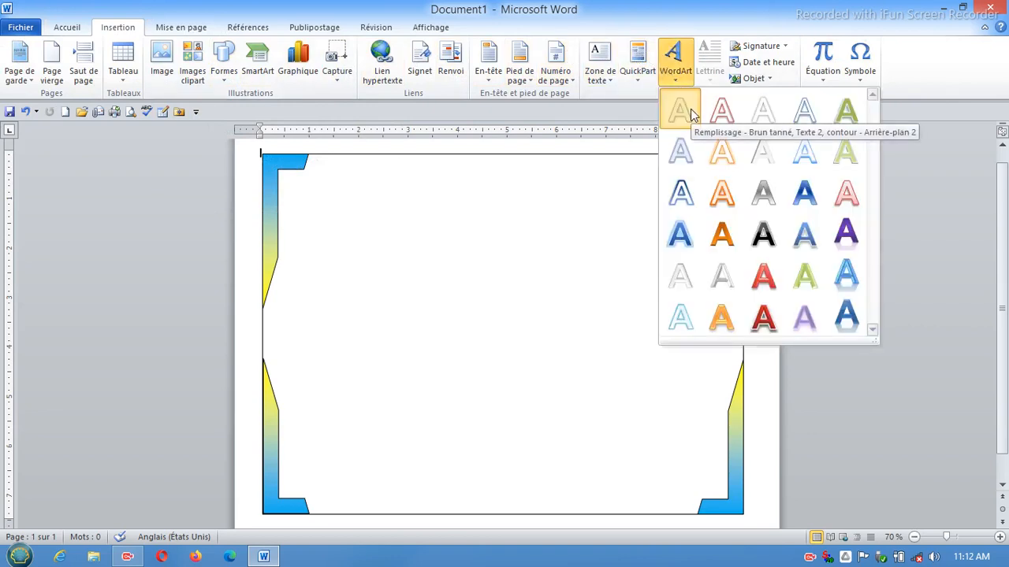
pyautogui.click(690, 109)
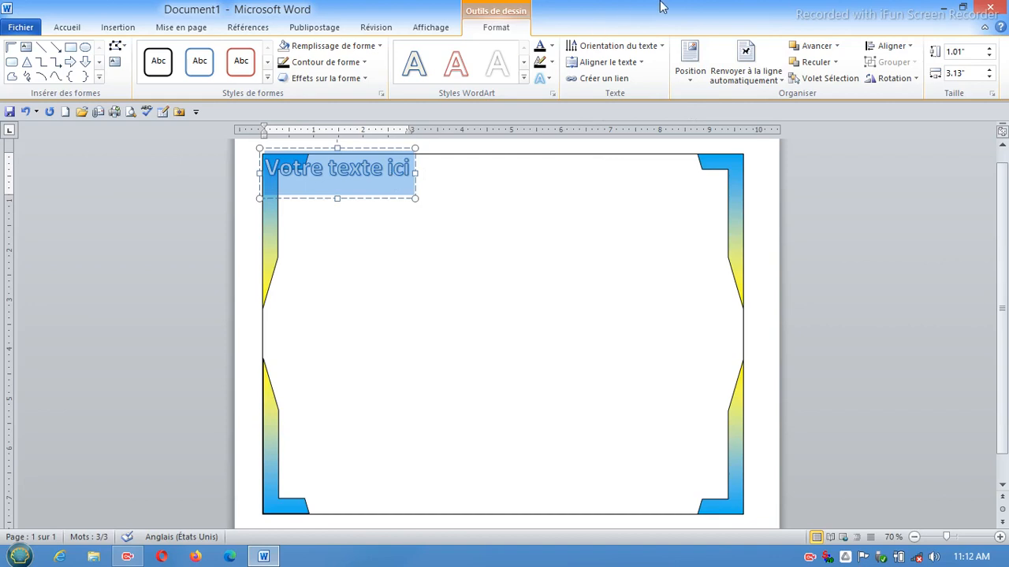
pyautogui.write('E')
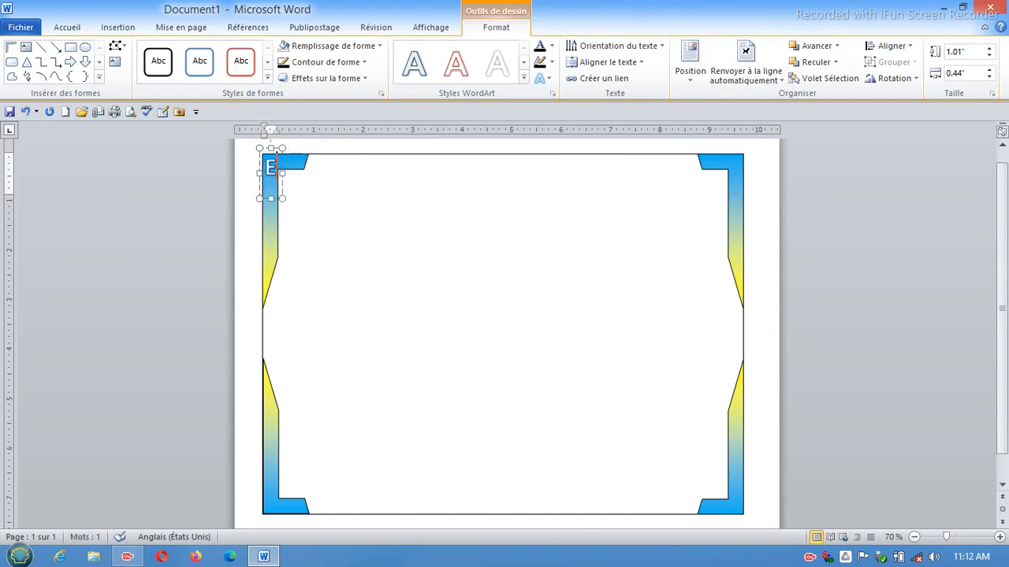